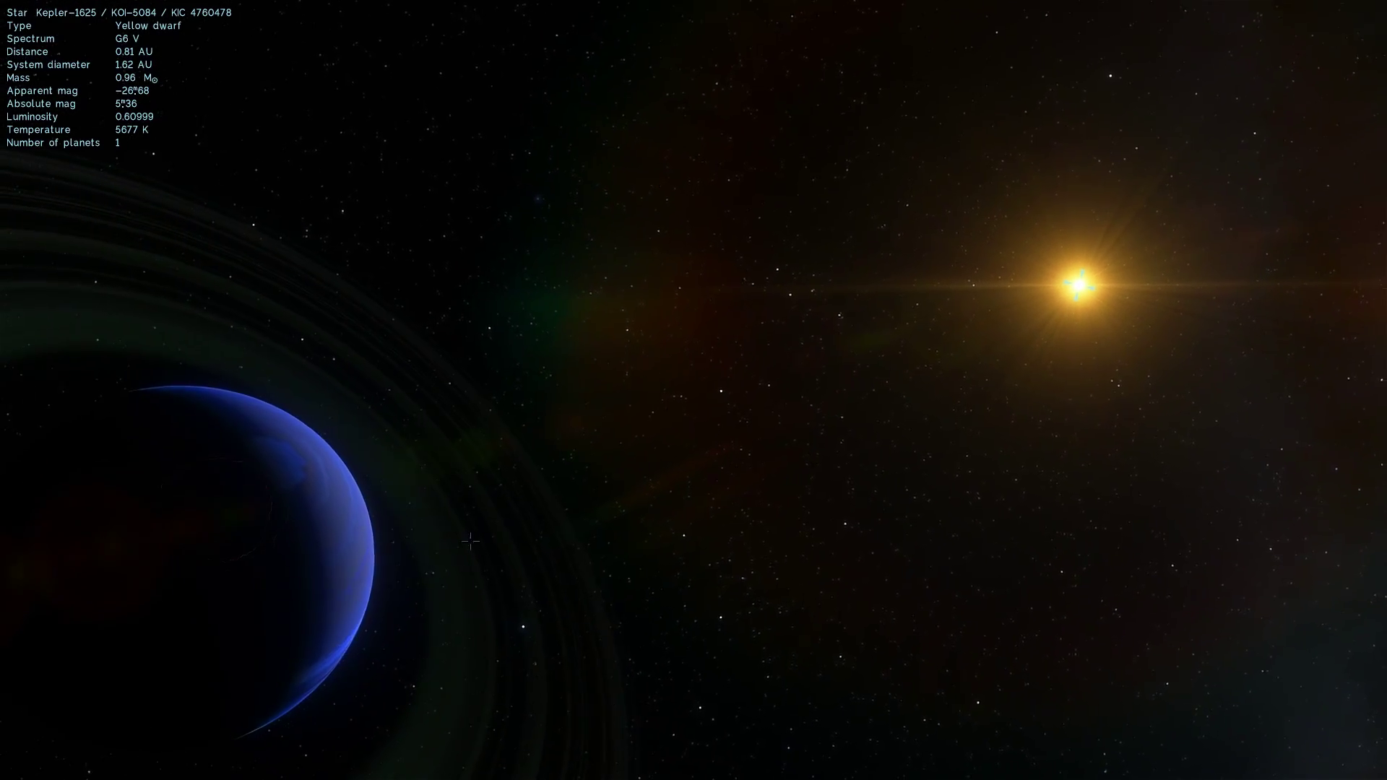
left_click(314, 509)
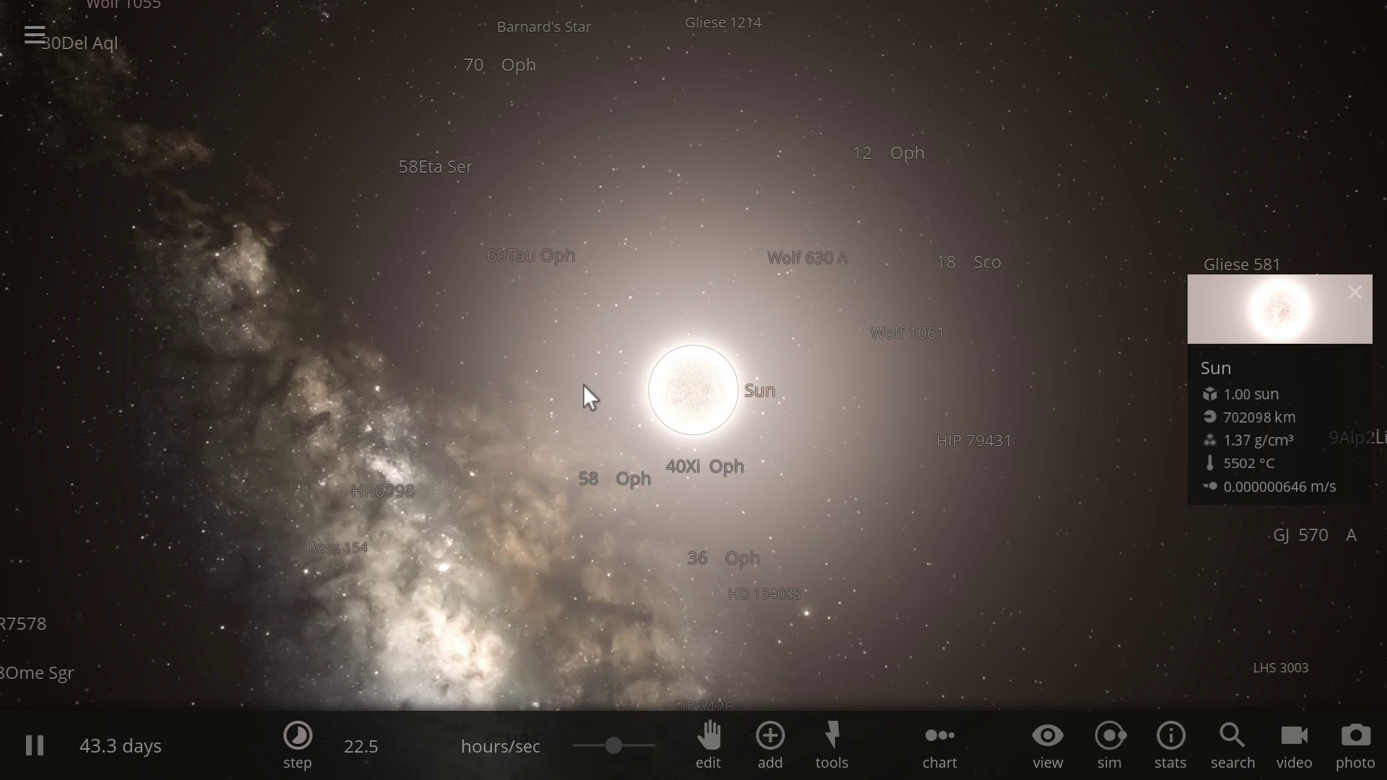
Place the random known star Kepler-1272 in orbit around the Sun, thousands of light years away
scroll(583, 385, "down", 5)
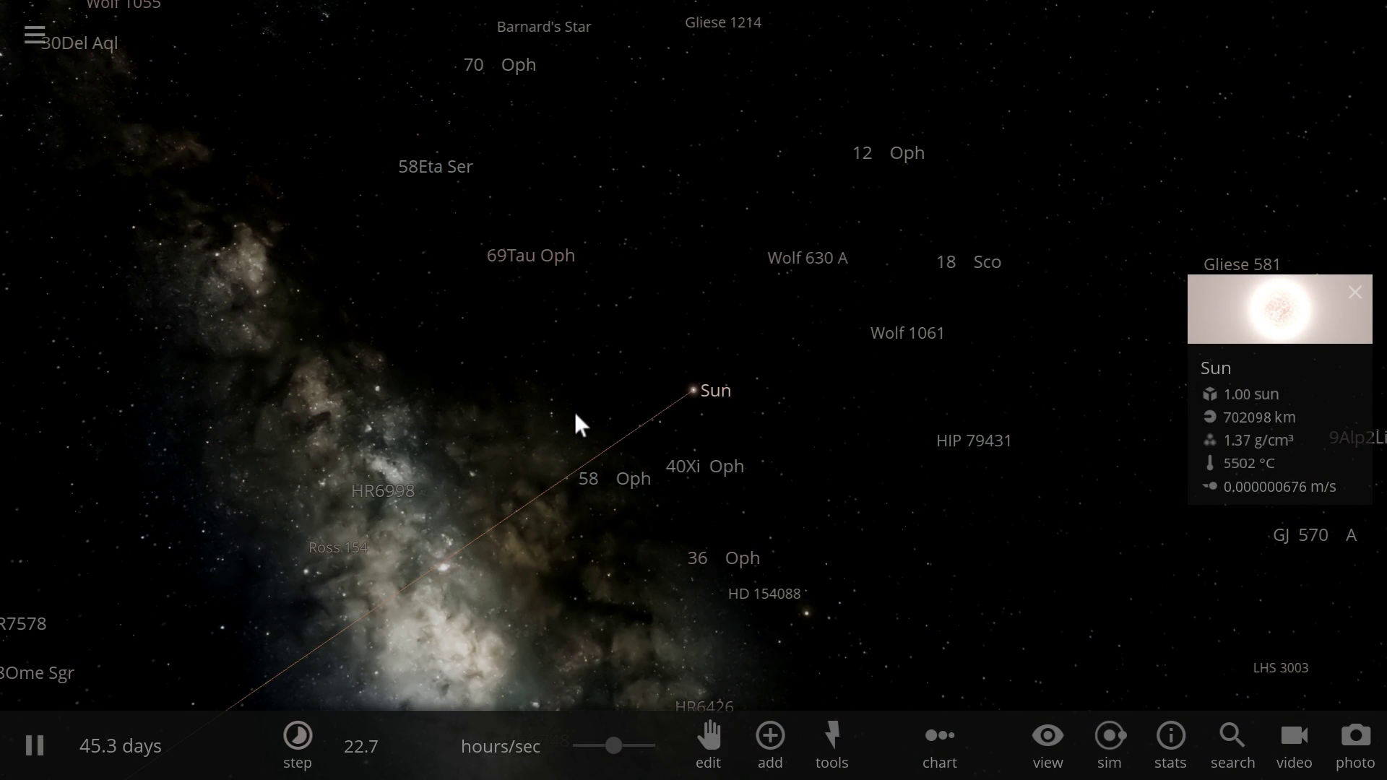
scroll(571, 426, "down", 3)
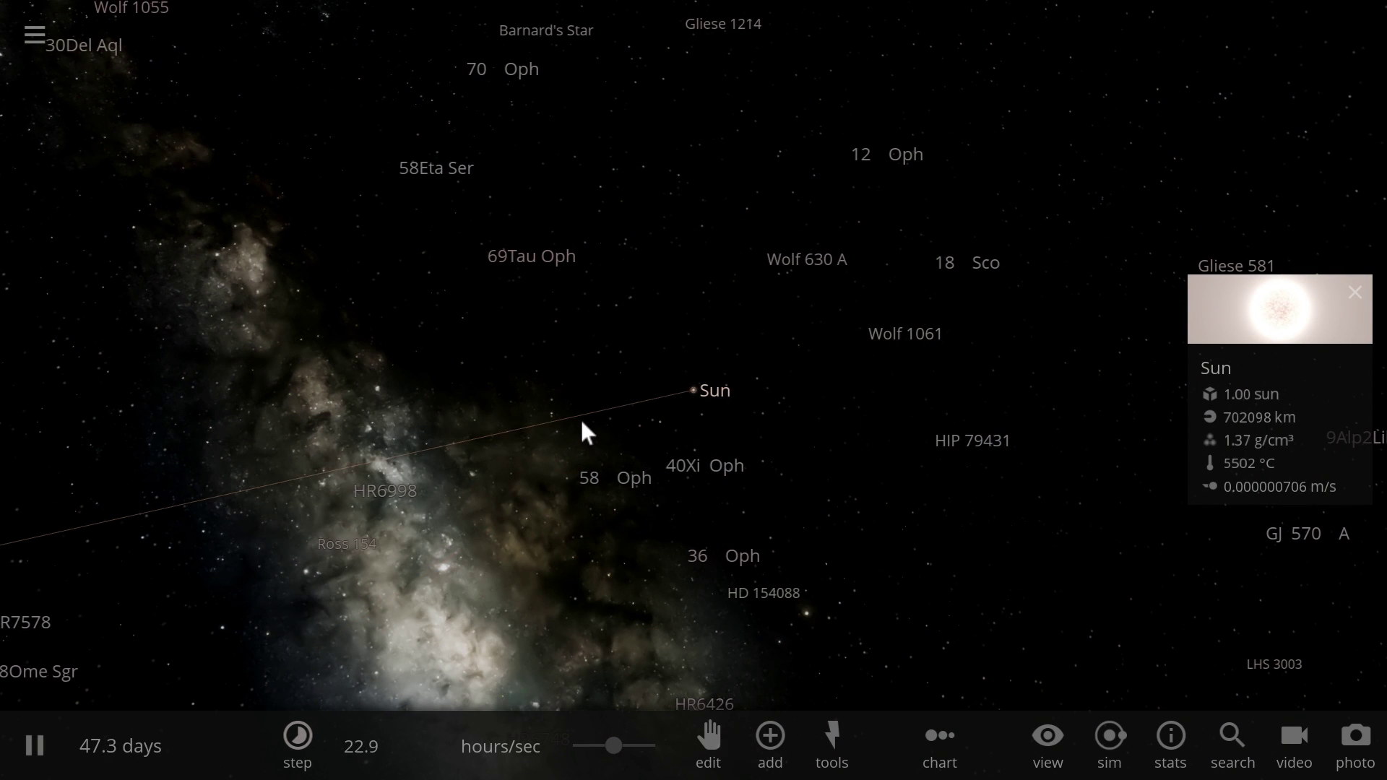
scroll(581, 421, "down", 5)
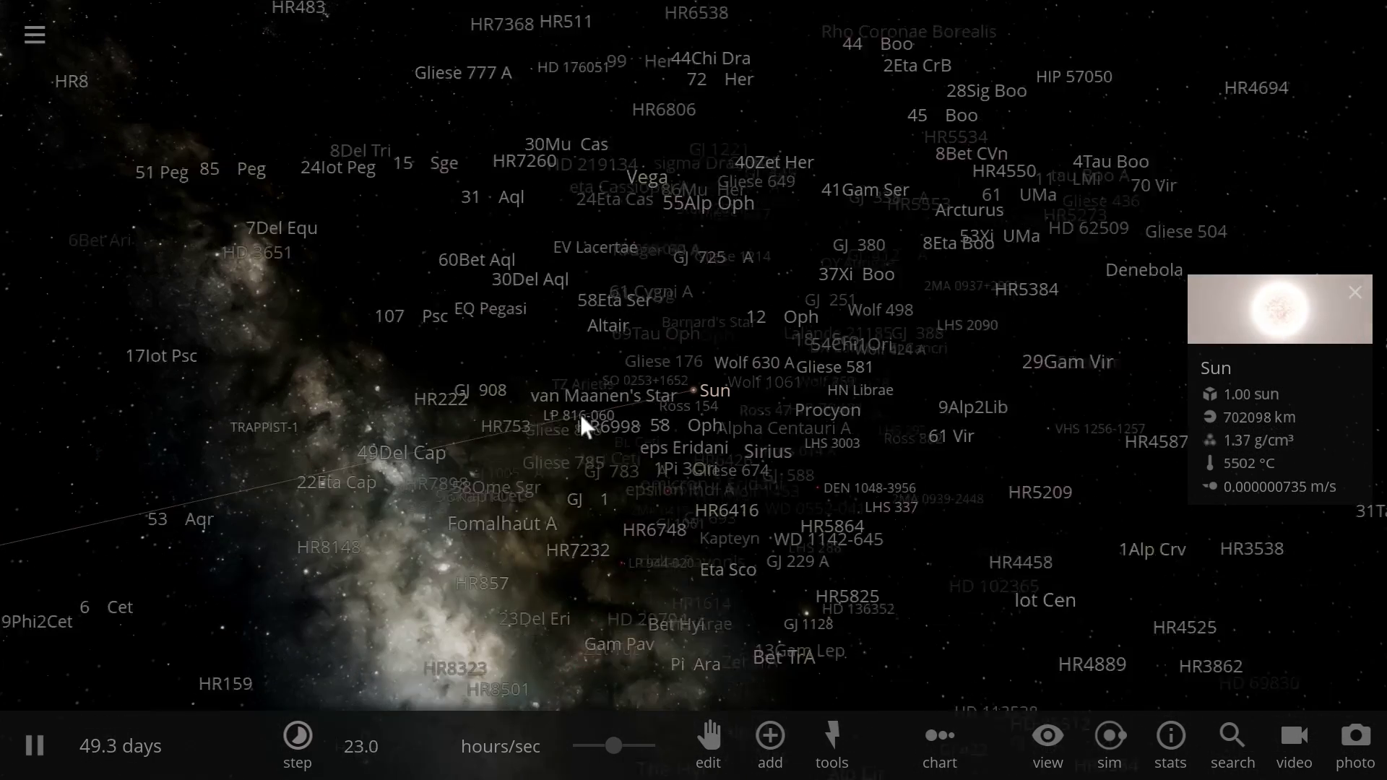
scroll(581, 418, "down", 4)
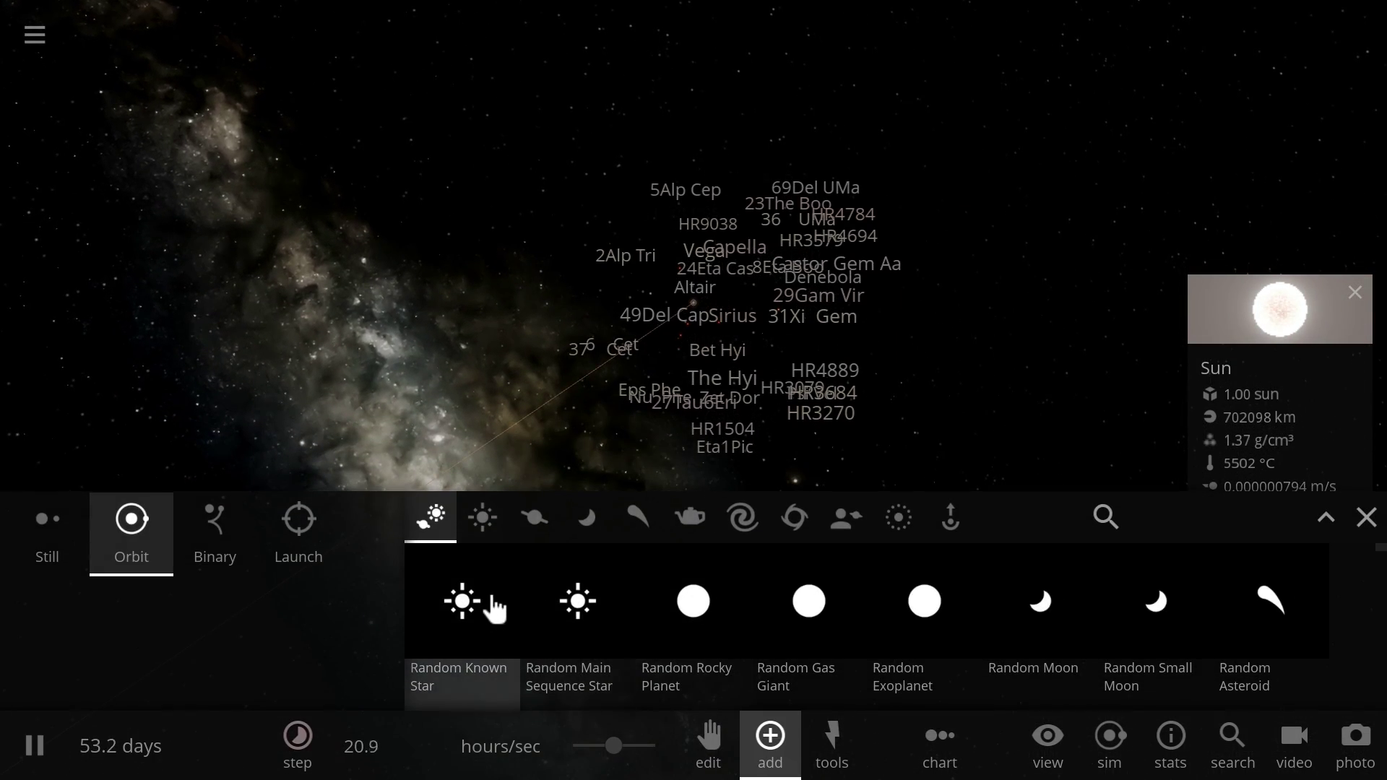
left_click(489, 606)
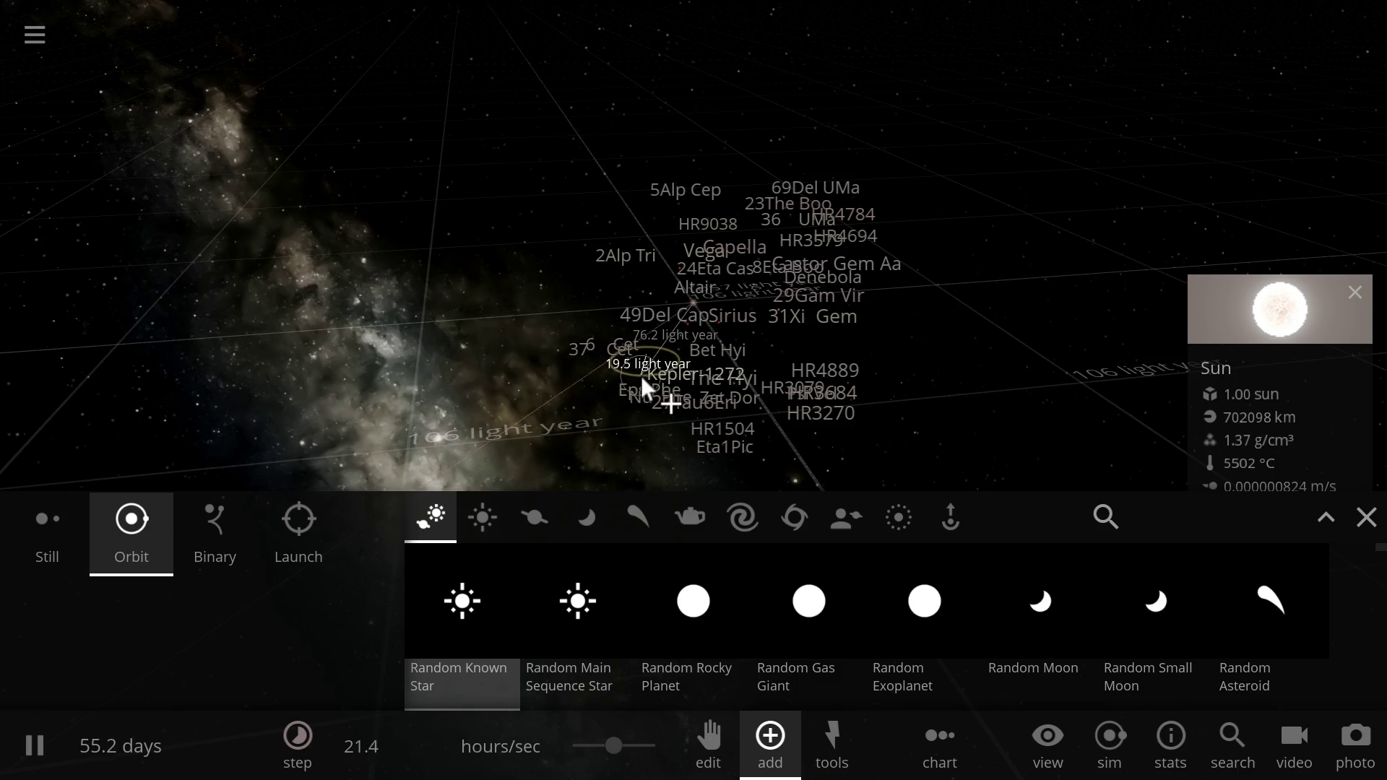
scroll(670, 365, "up", 2)
scroll(719, 359, "up", 3)
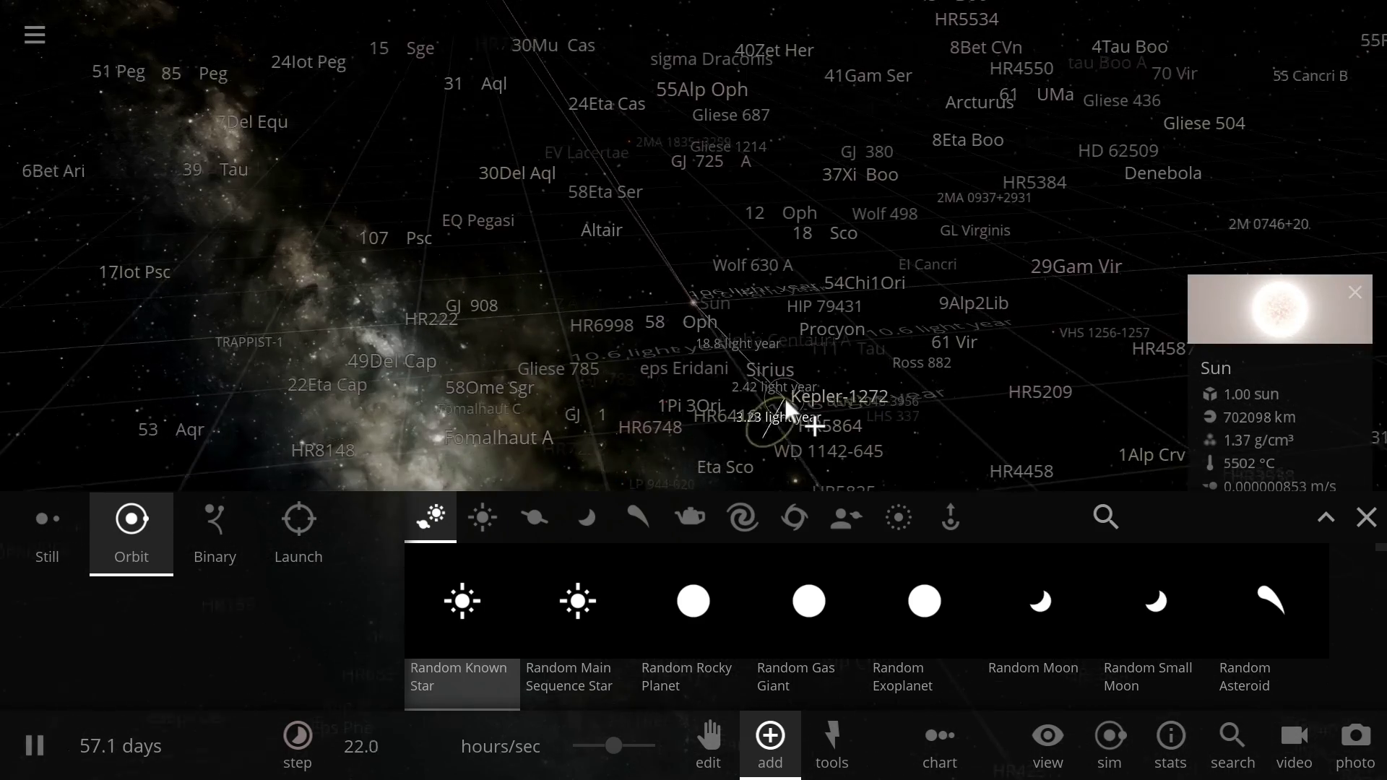
scroll(773, 430, "up", 3)
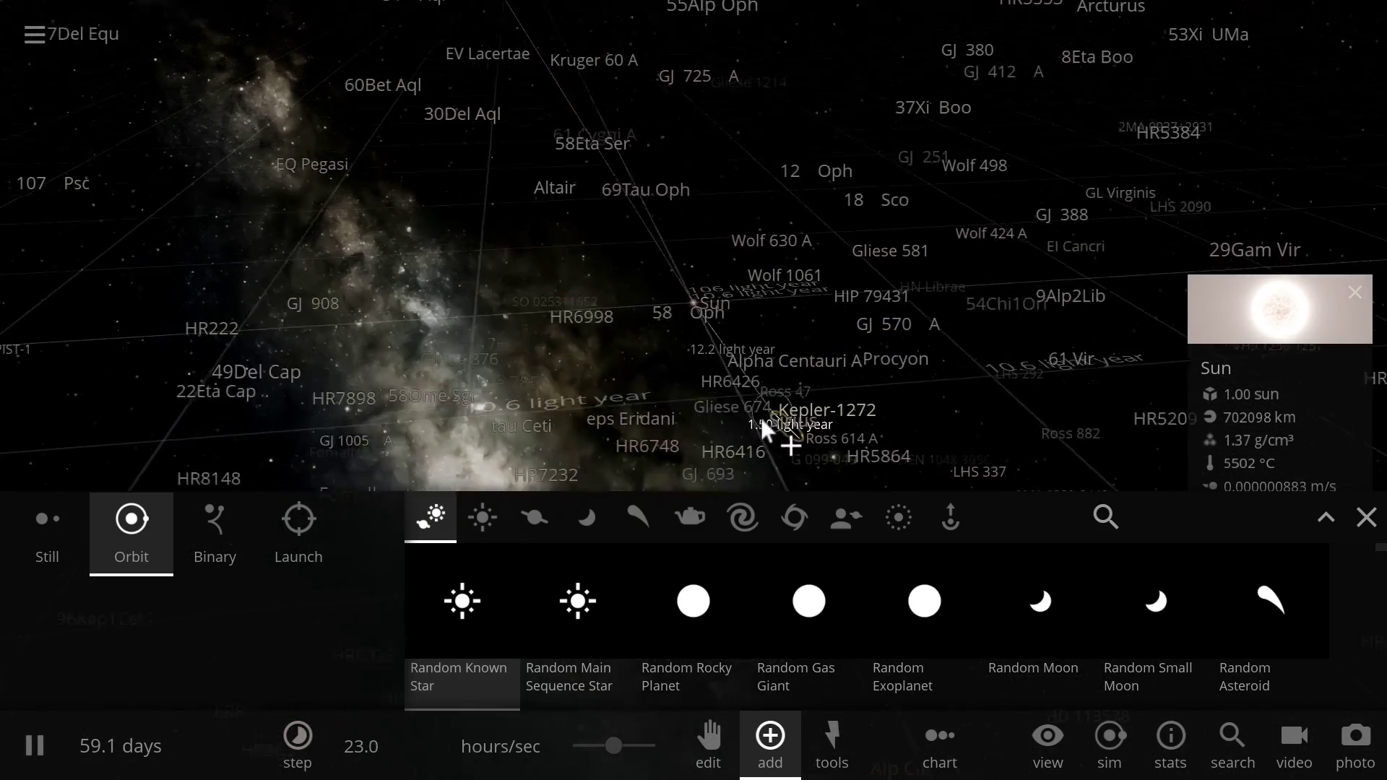
scroll(675, 371, "down", 5)
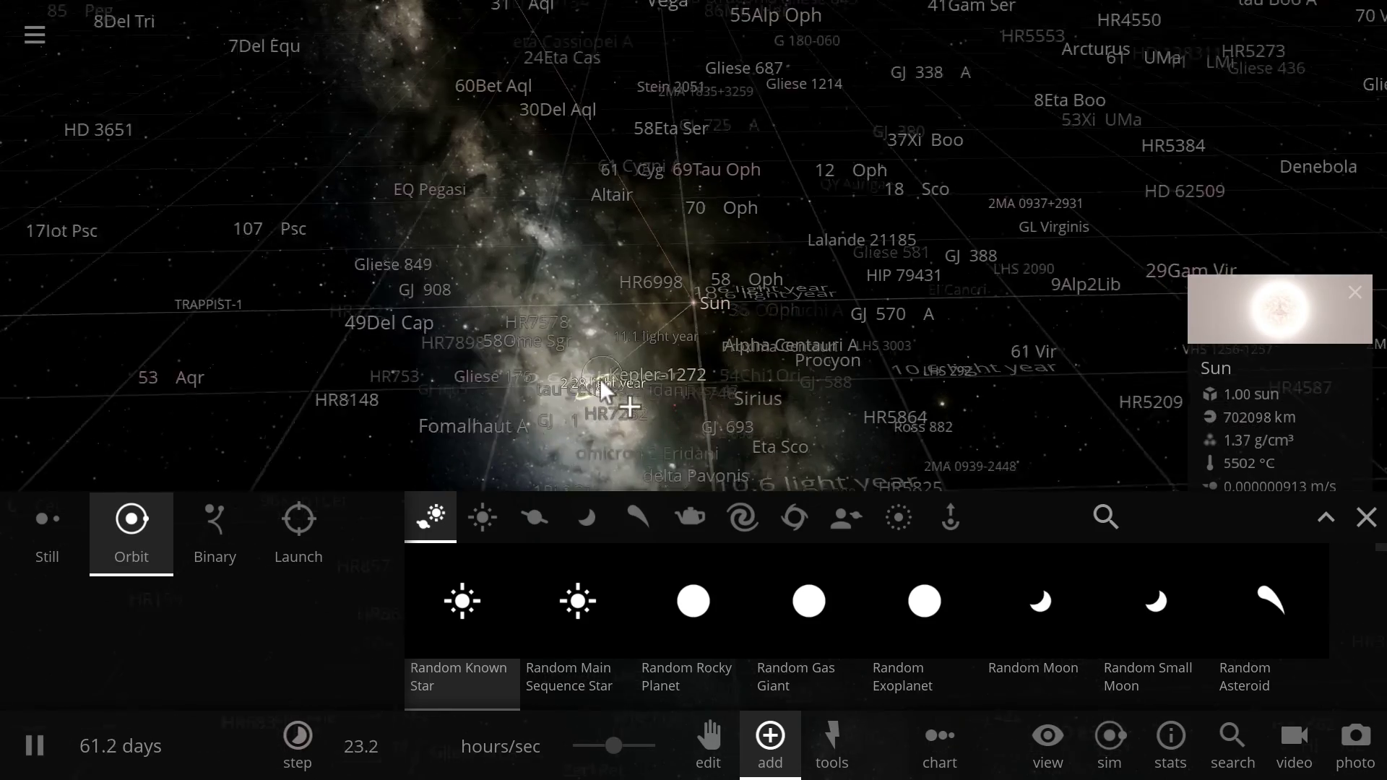
scroll(578, 391, "down", 5)
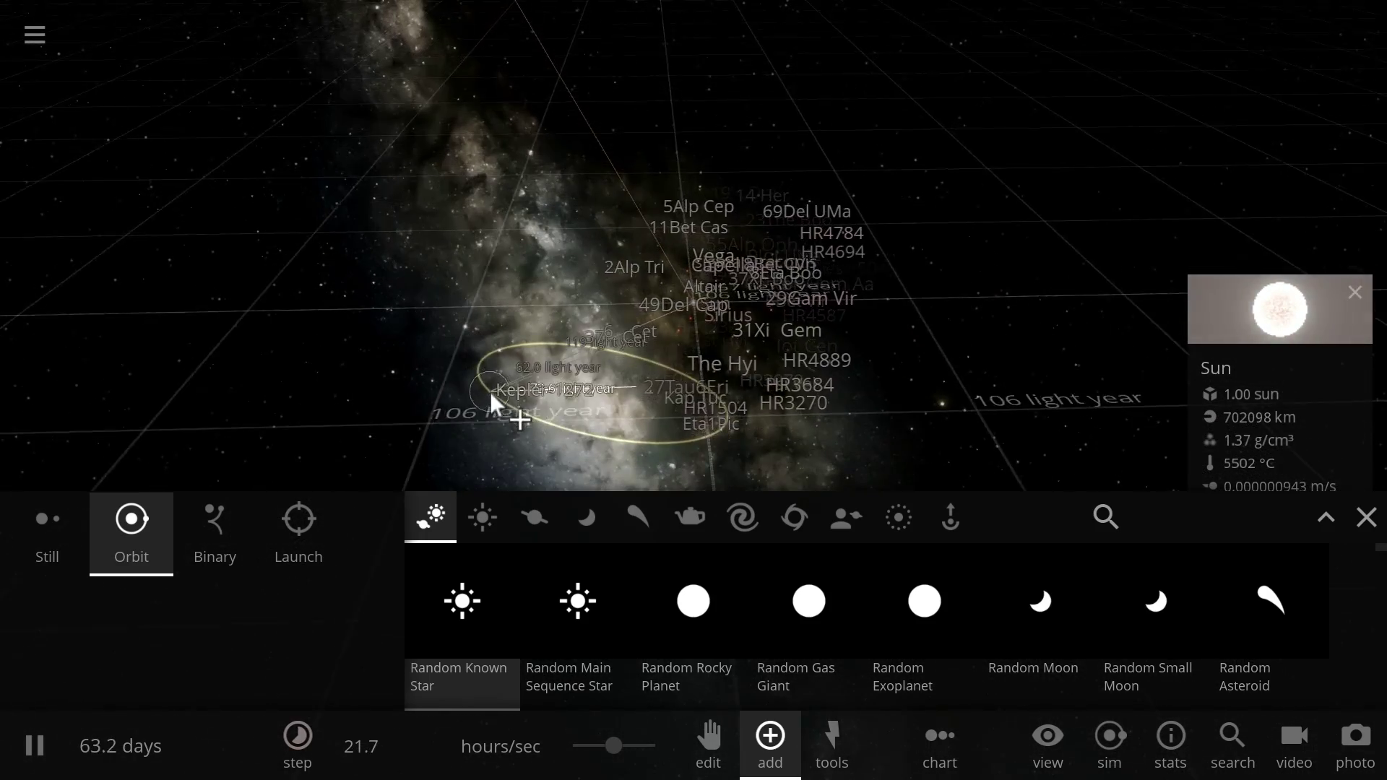
scroll(455, 398, "down", 5)
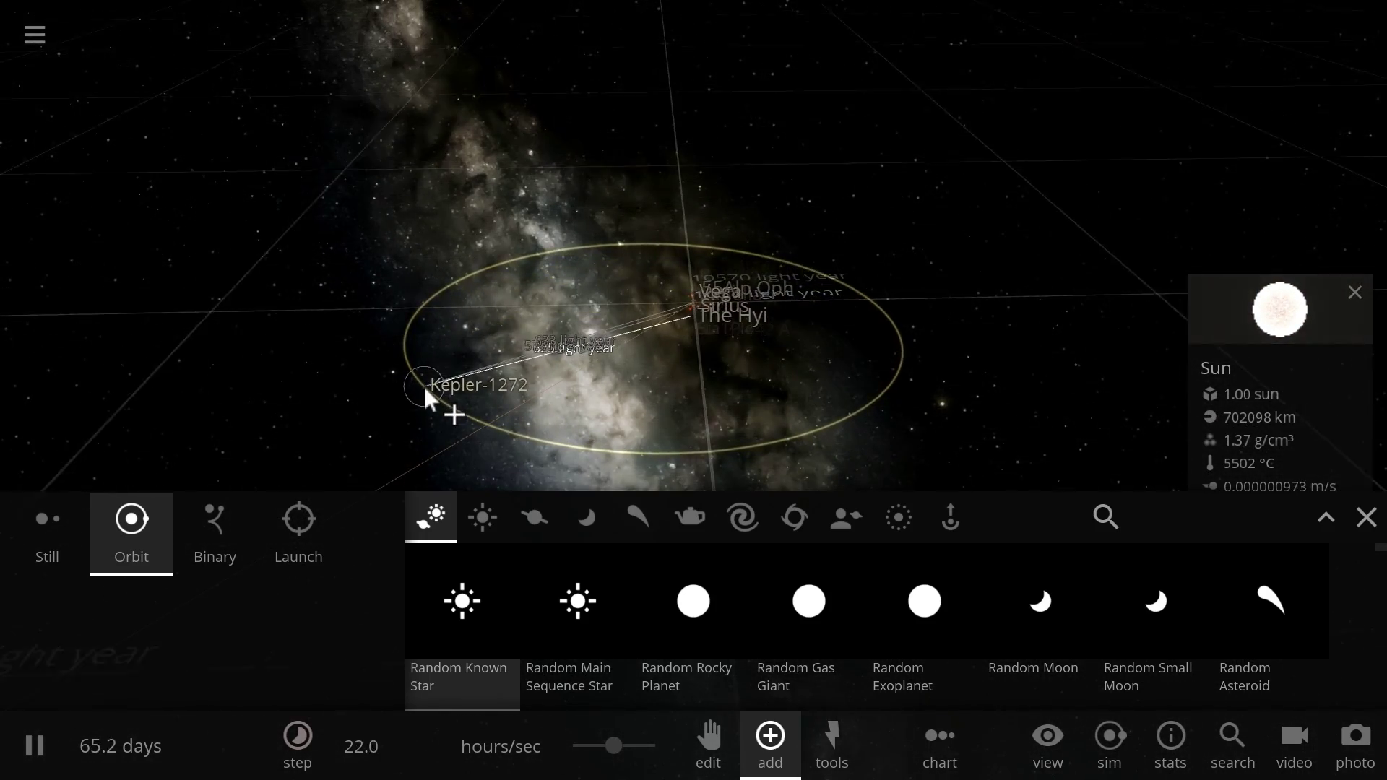
right_click_drag(374, 396, 256, 311)
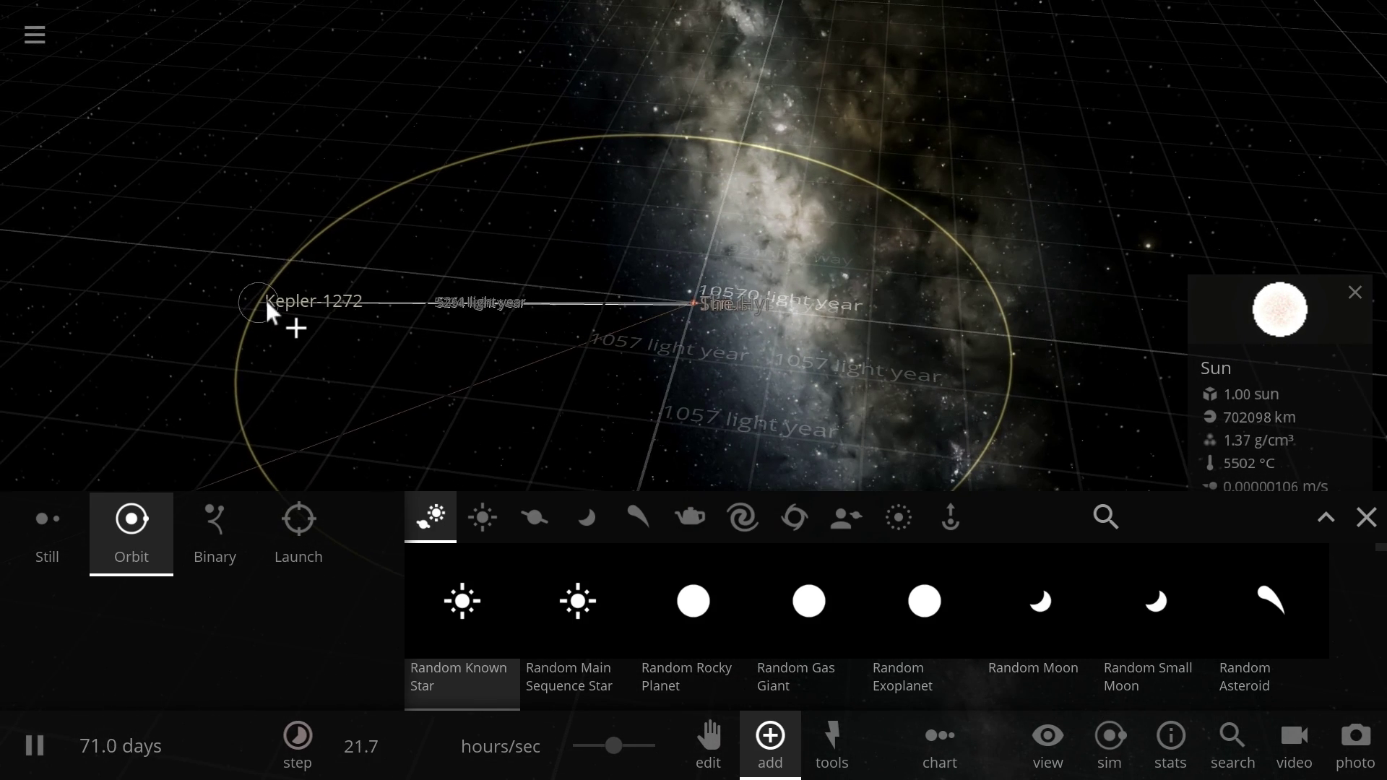
left_click(336, 360)
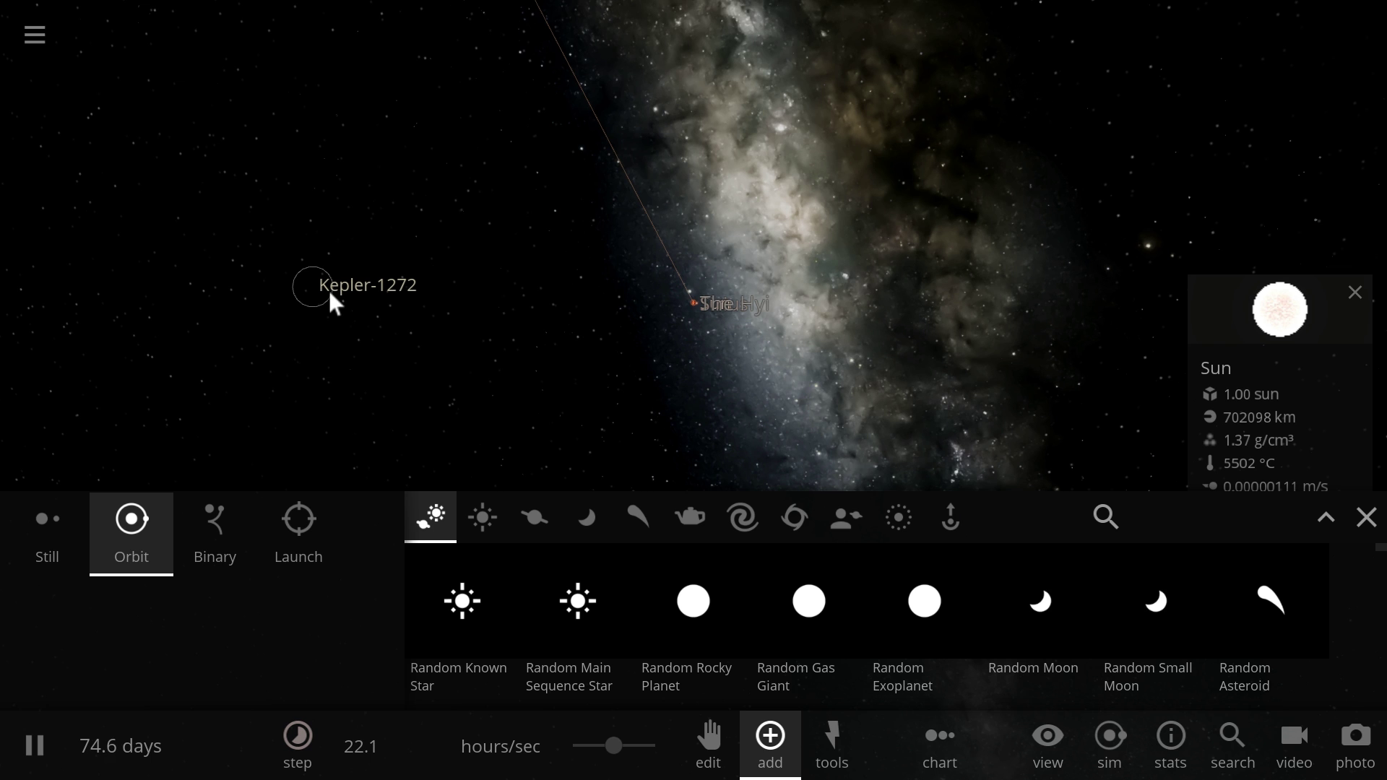
Select the newly placed star Kepler-1272, view its orbit around the Sun and close the object catalogue
left_click(333, 304)
right_click_drag(434, 366, 469, 379)
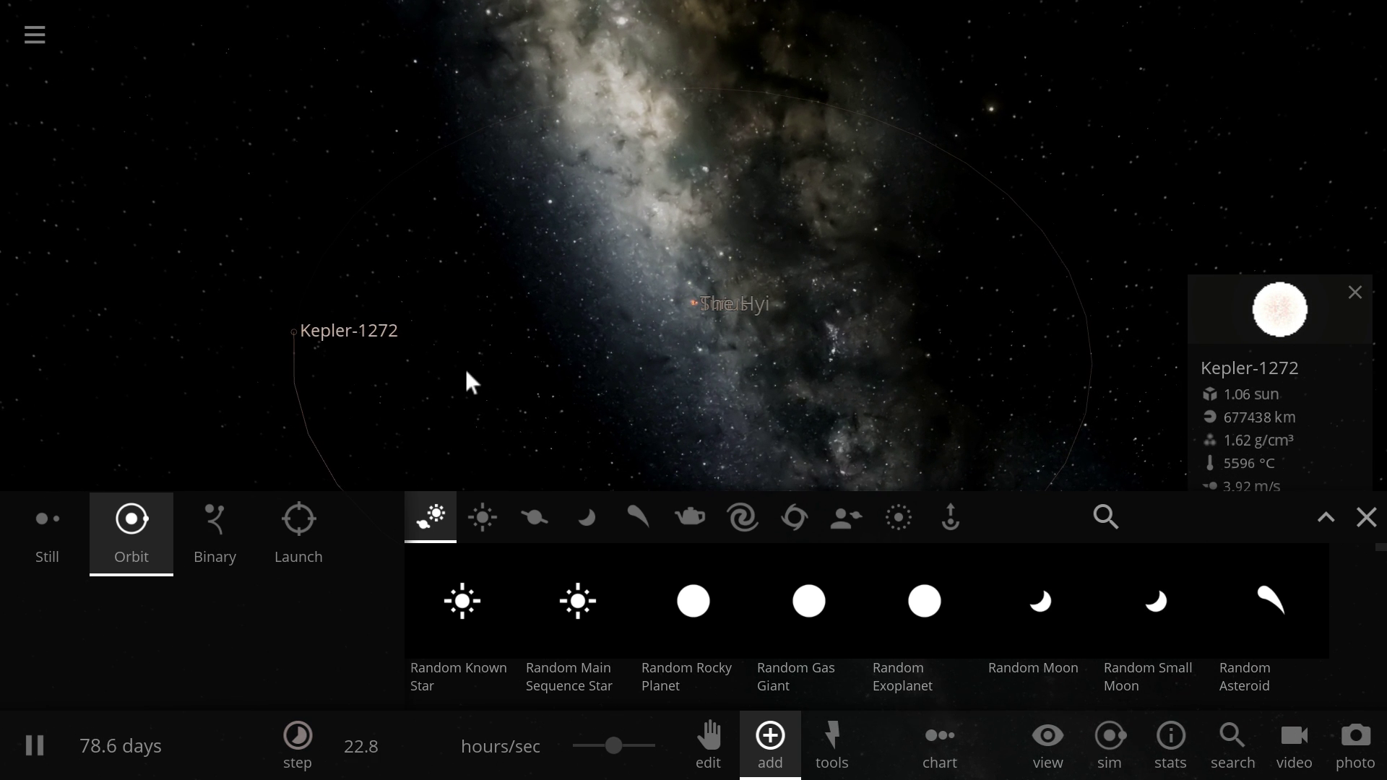
left_click(1367, 518)
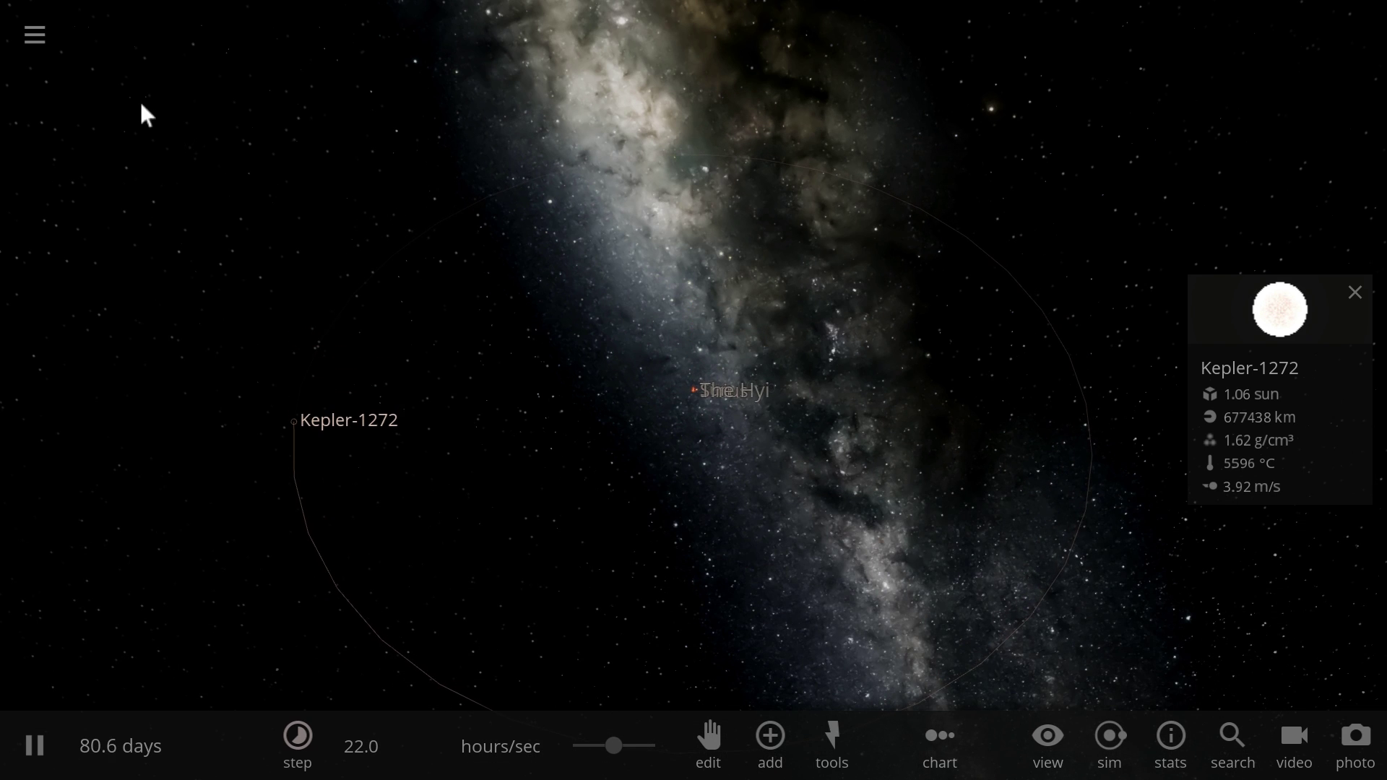
Start an empty simulation, find kepler-1625 in the object catalogue and place the star Kepler-1625
left_click(51, 68)
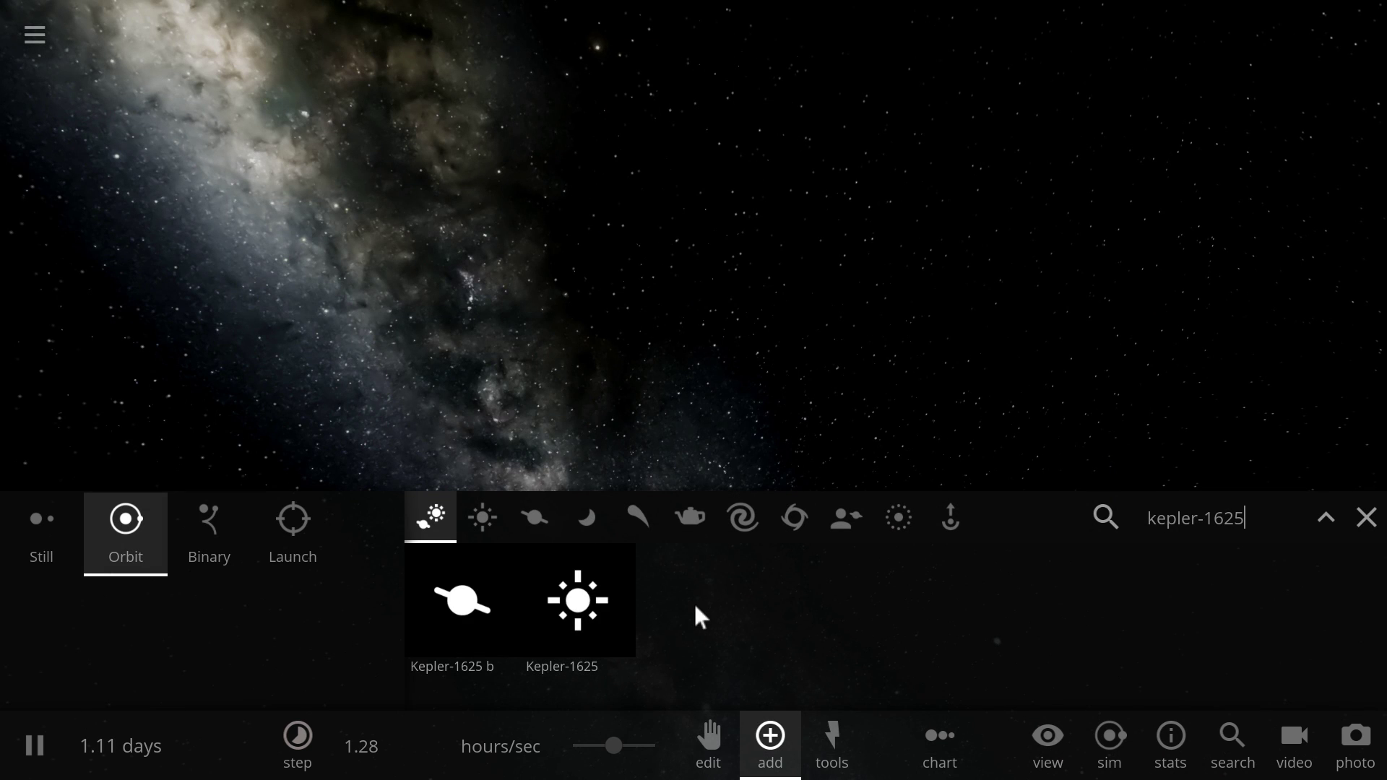
left_click(616, 563)
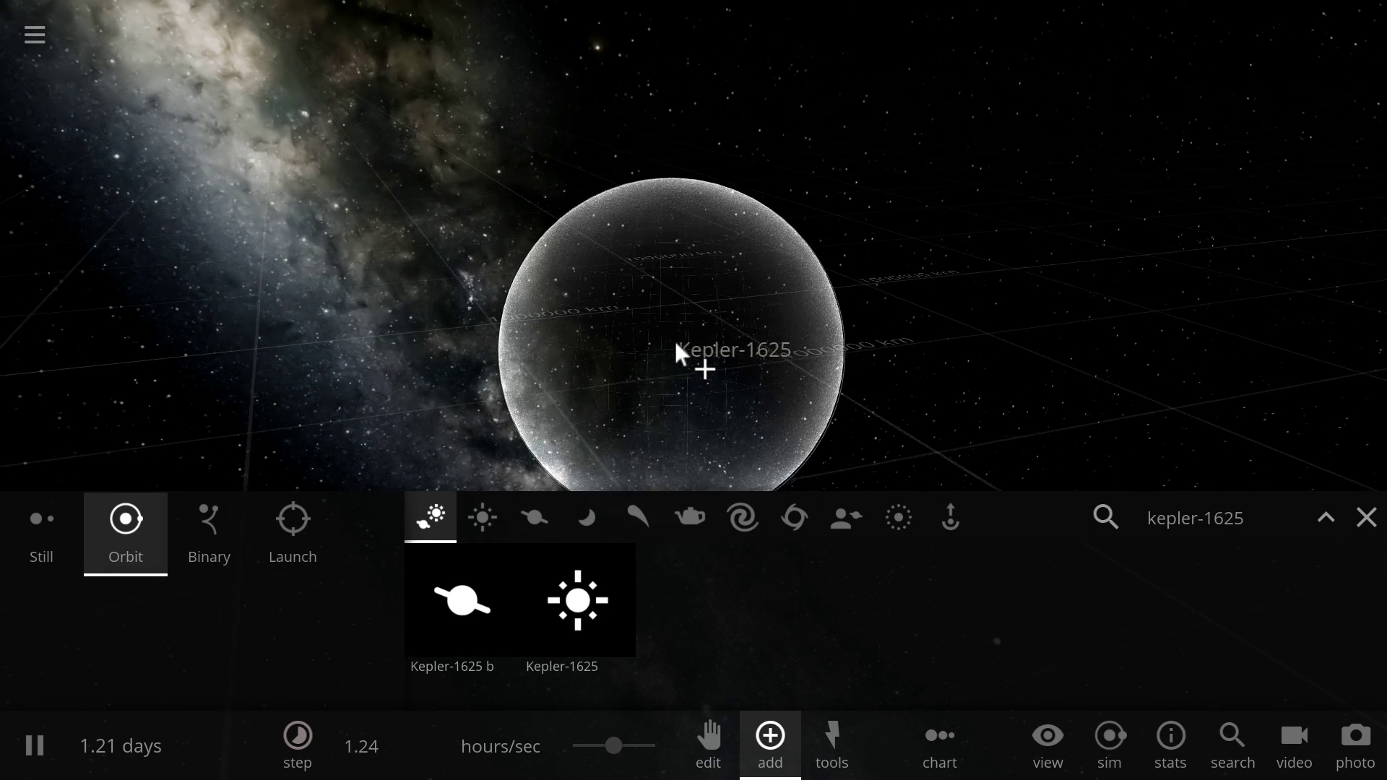
left_click(692, 298)
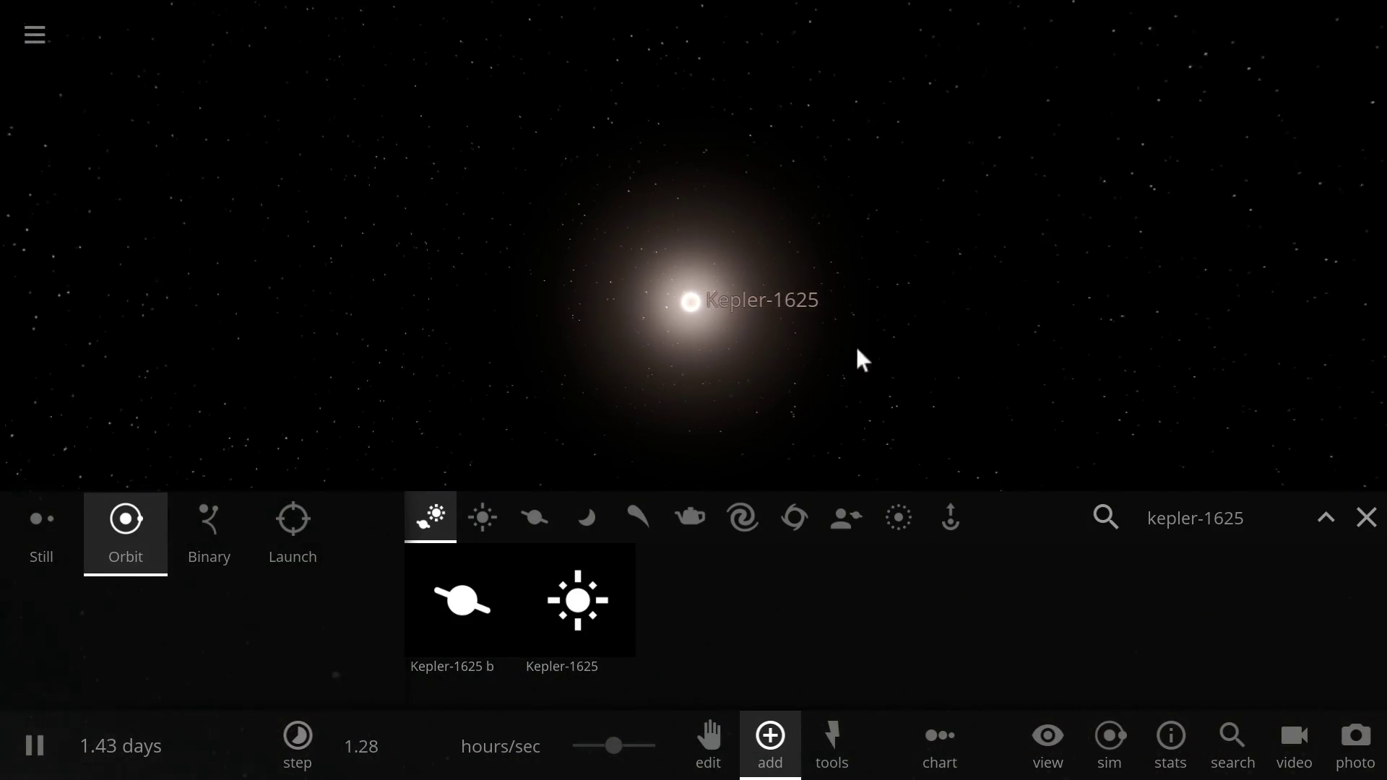
Place the planet Kepler-1625 b in orbit about 1.22 AU from Kepler-1625 and set its orbital period to 287 days
left_click(474, 659)
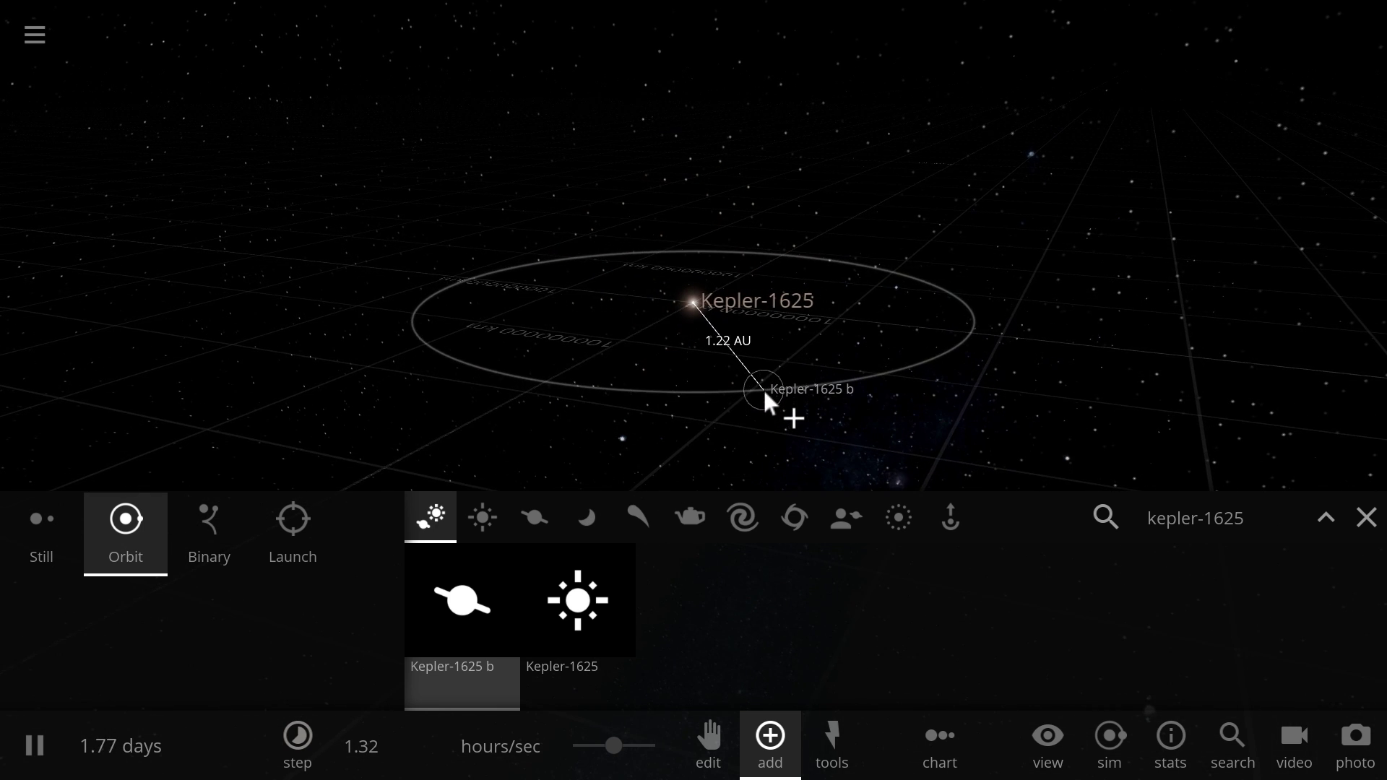
left_click(766, 401)
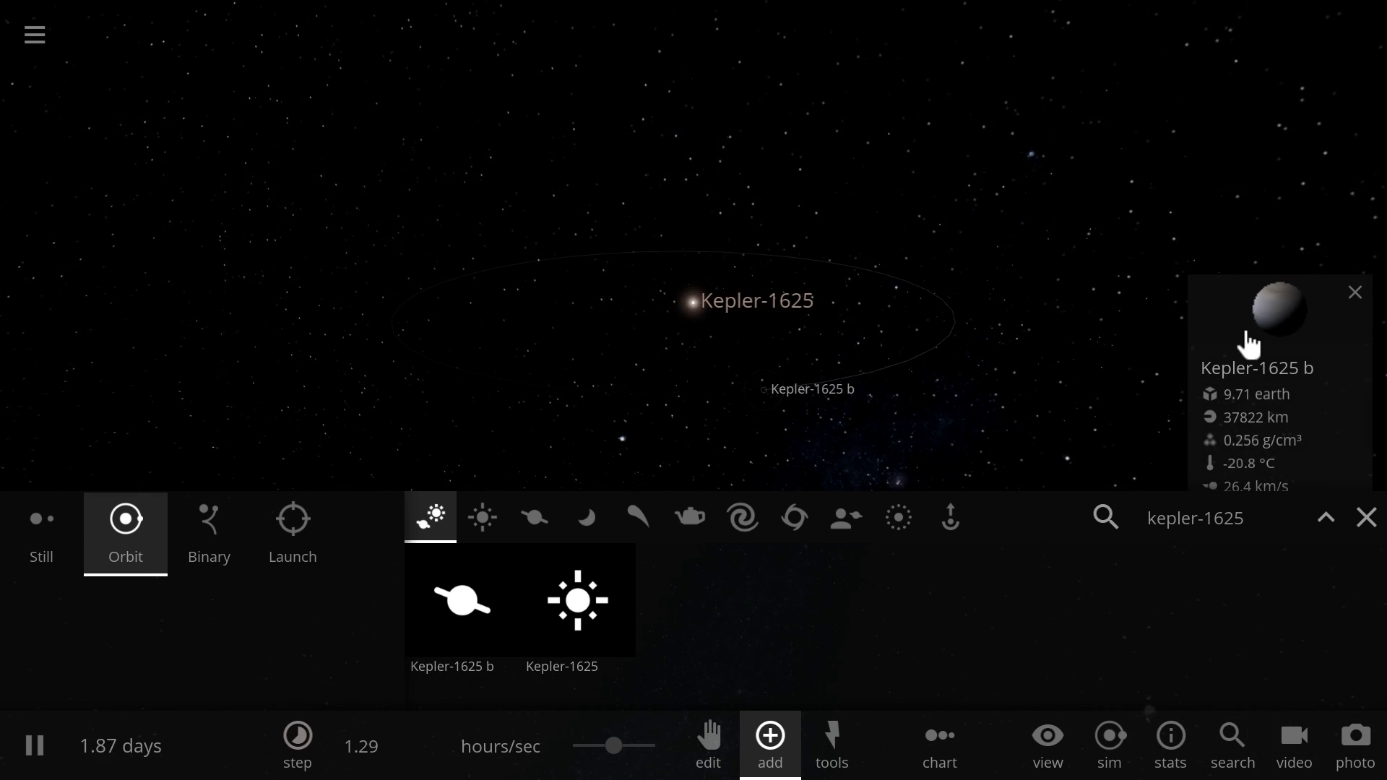
left_click(1249, 345)
left_click(994, 347)
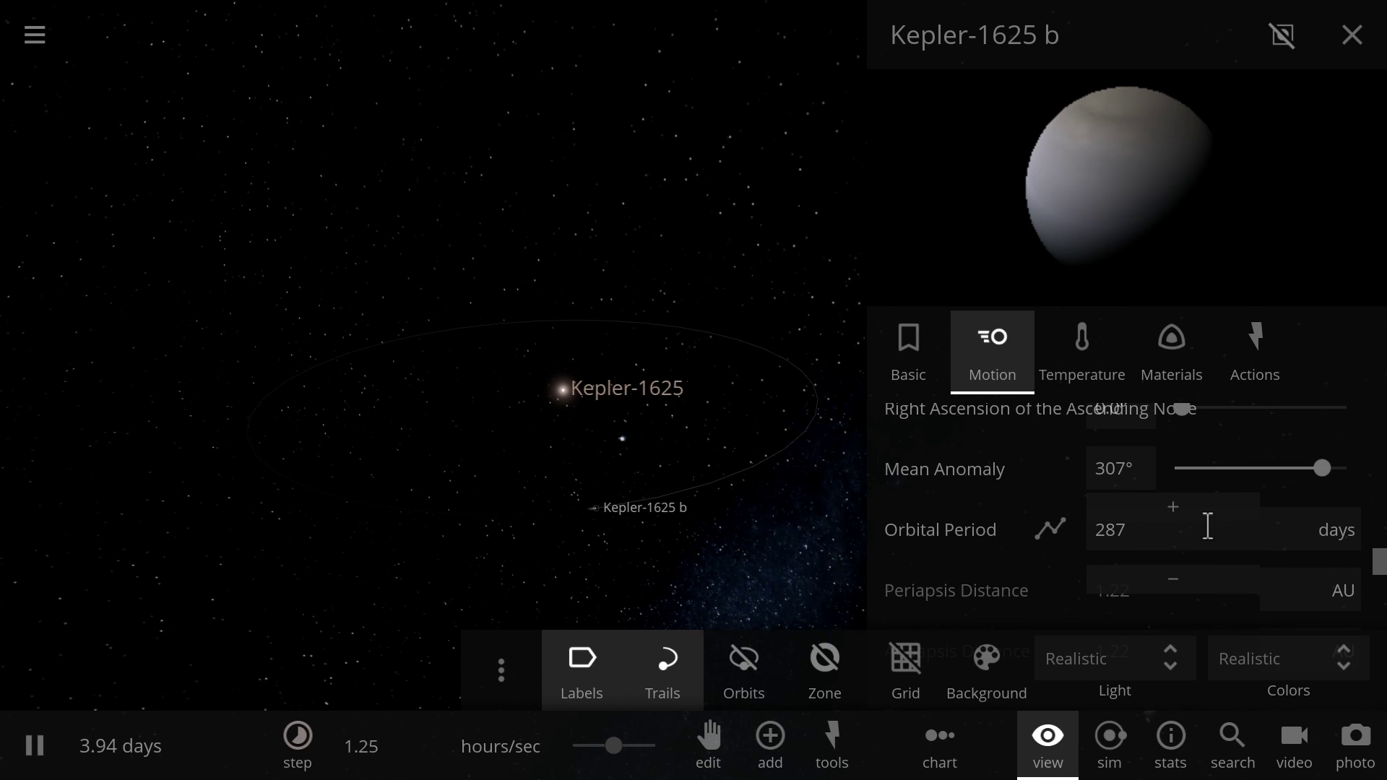
key("Return")
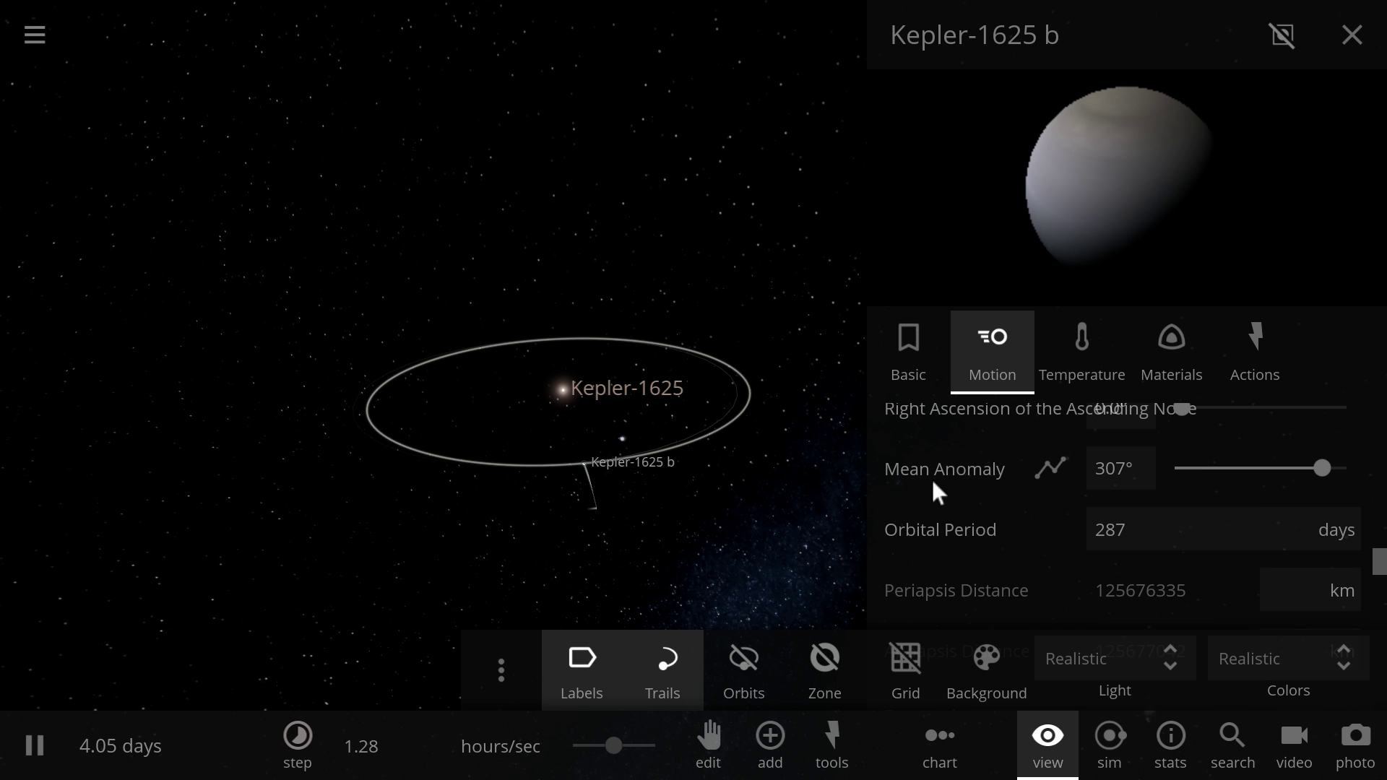
Set the mass of Kepler-1625 b to 3000 Earth masses
left_click(911, 376)
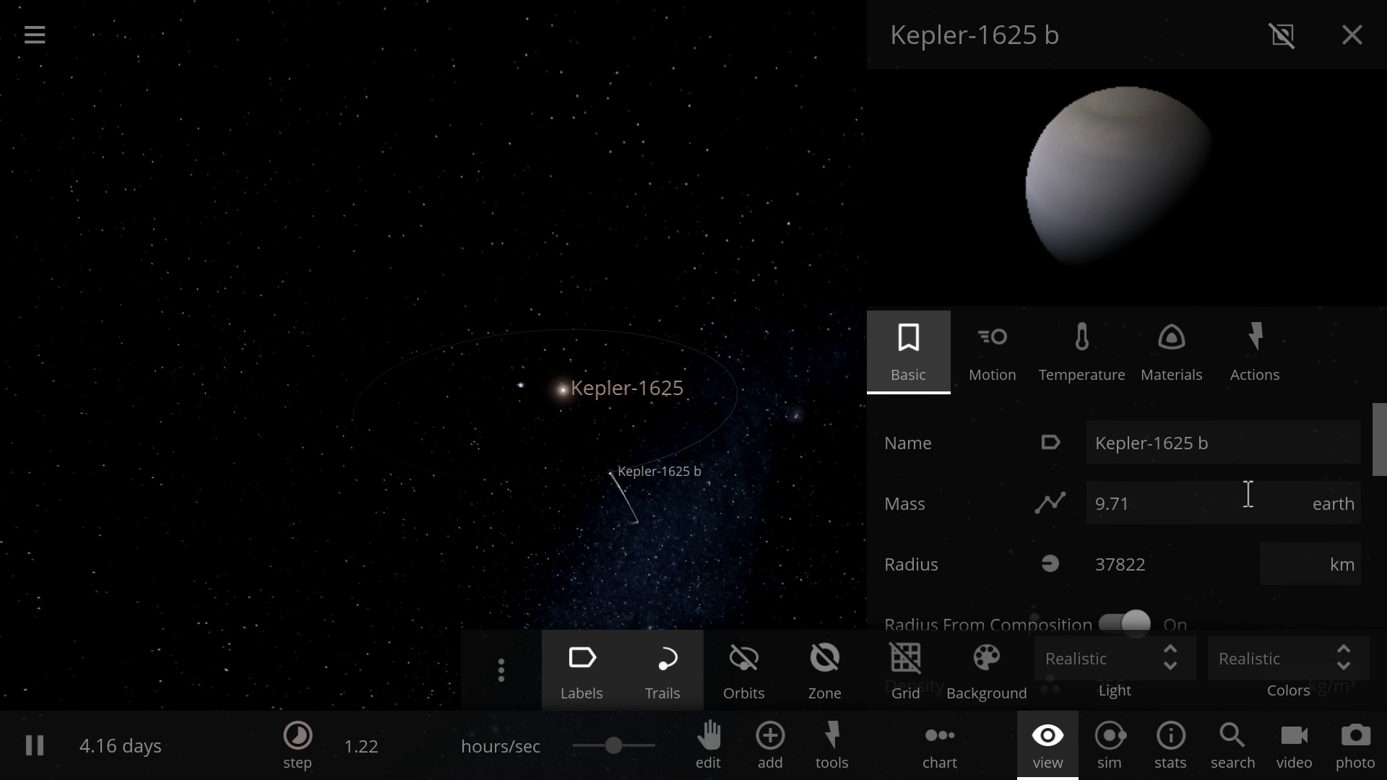
left_click(1187, 508)
type("3")
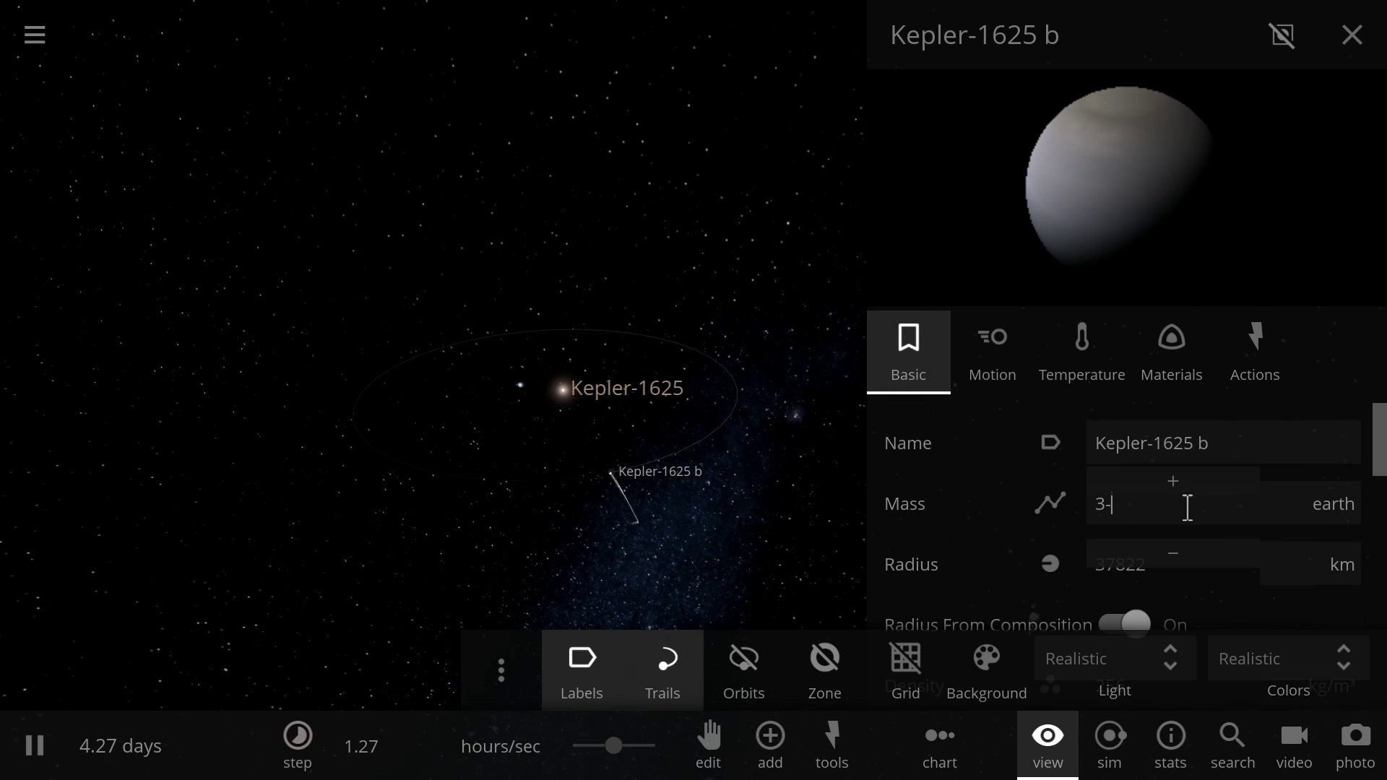
type("000")
key("Return")
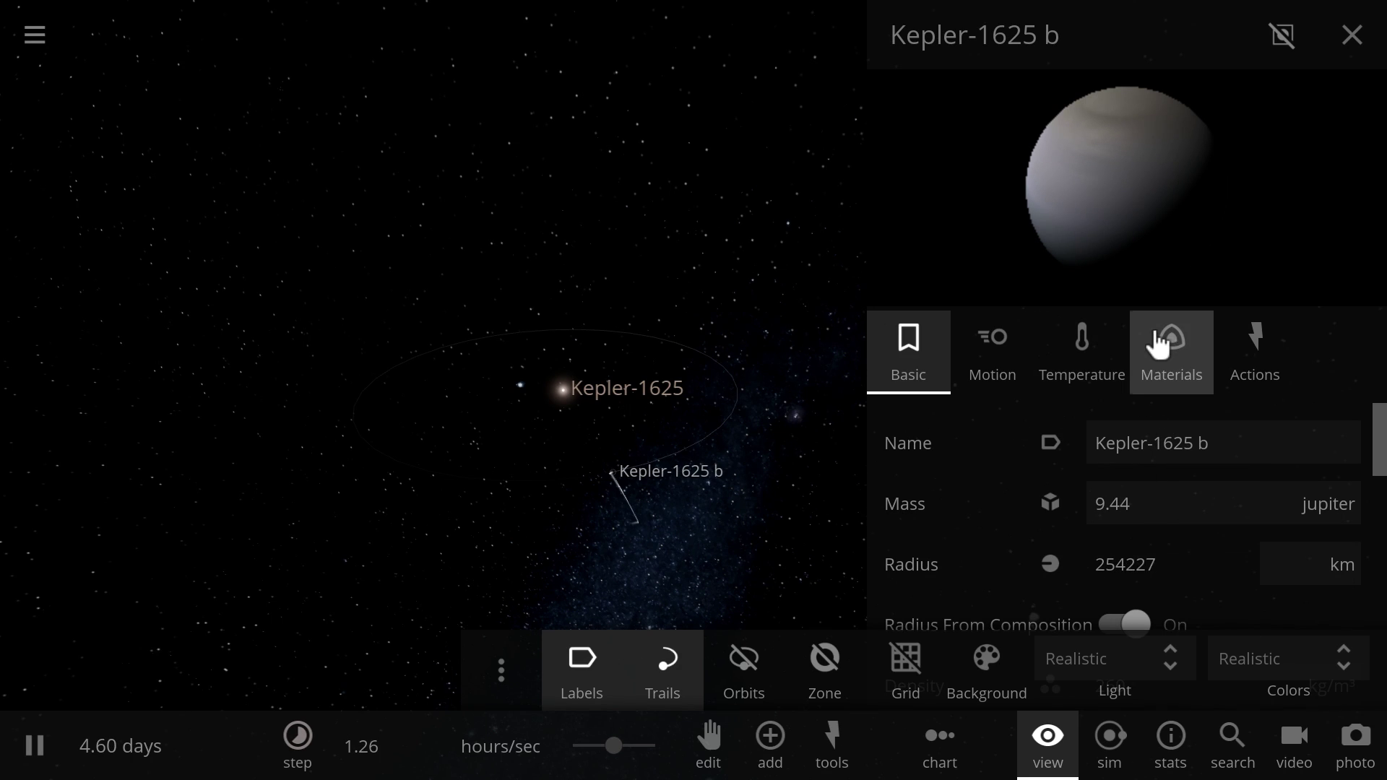
Review the material composition of Kepler-1625 b and close its properties
left_click(1170, 352)
scroll(1056, 505, "down", 5)
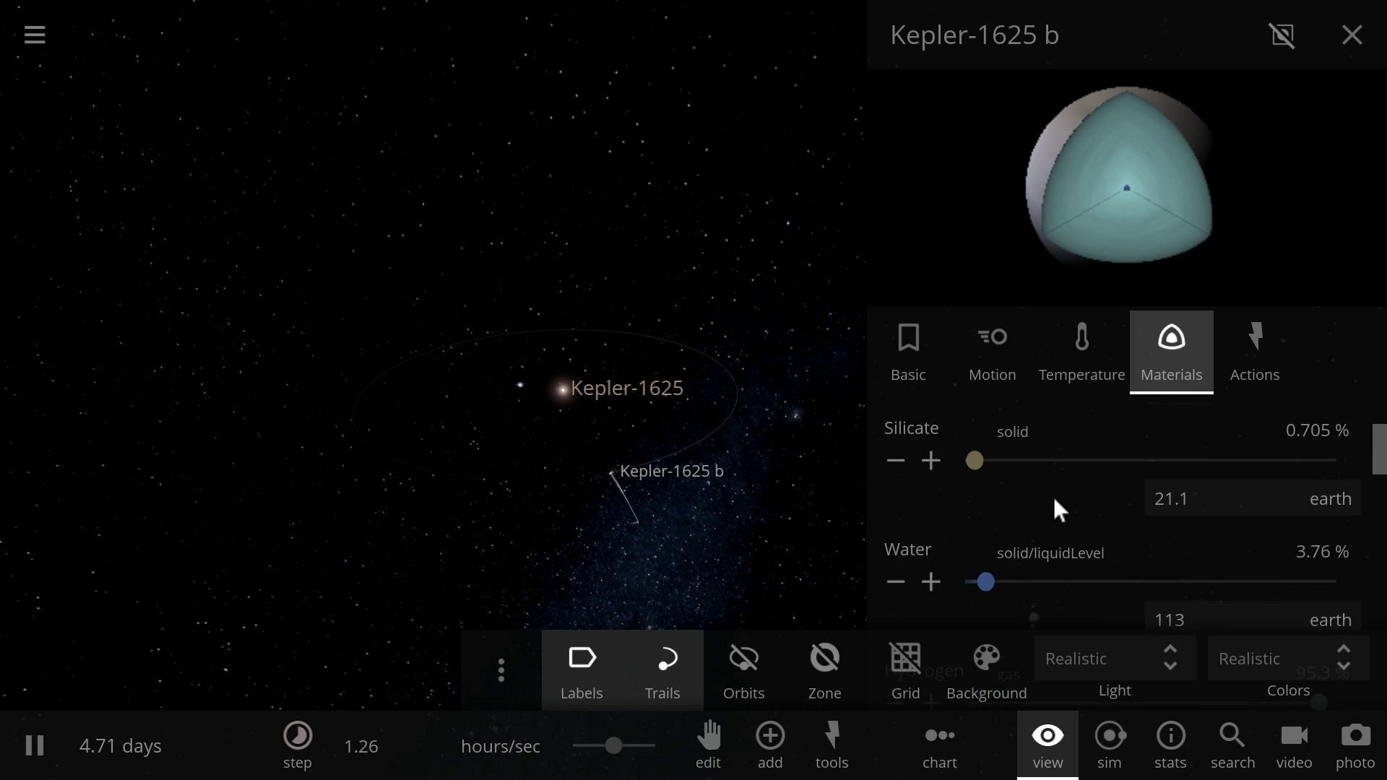
left_click(1056, 505)
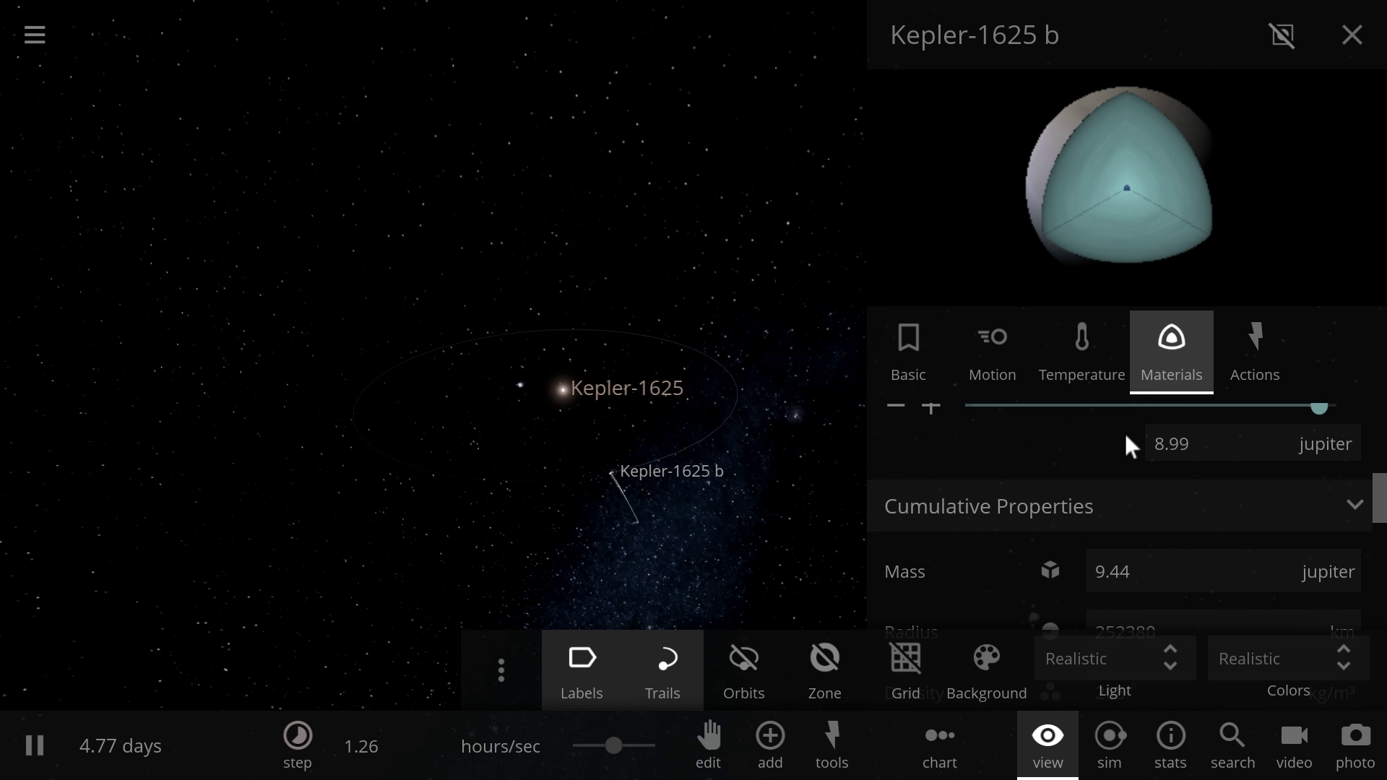
left_click(1350, 36)
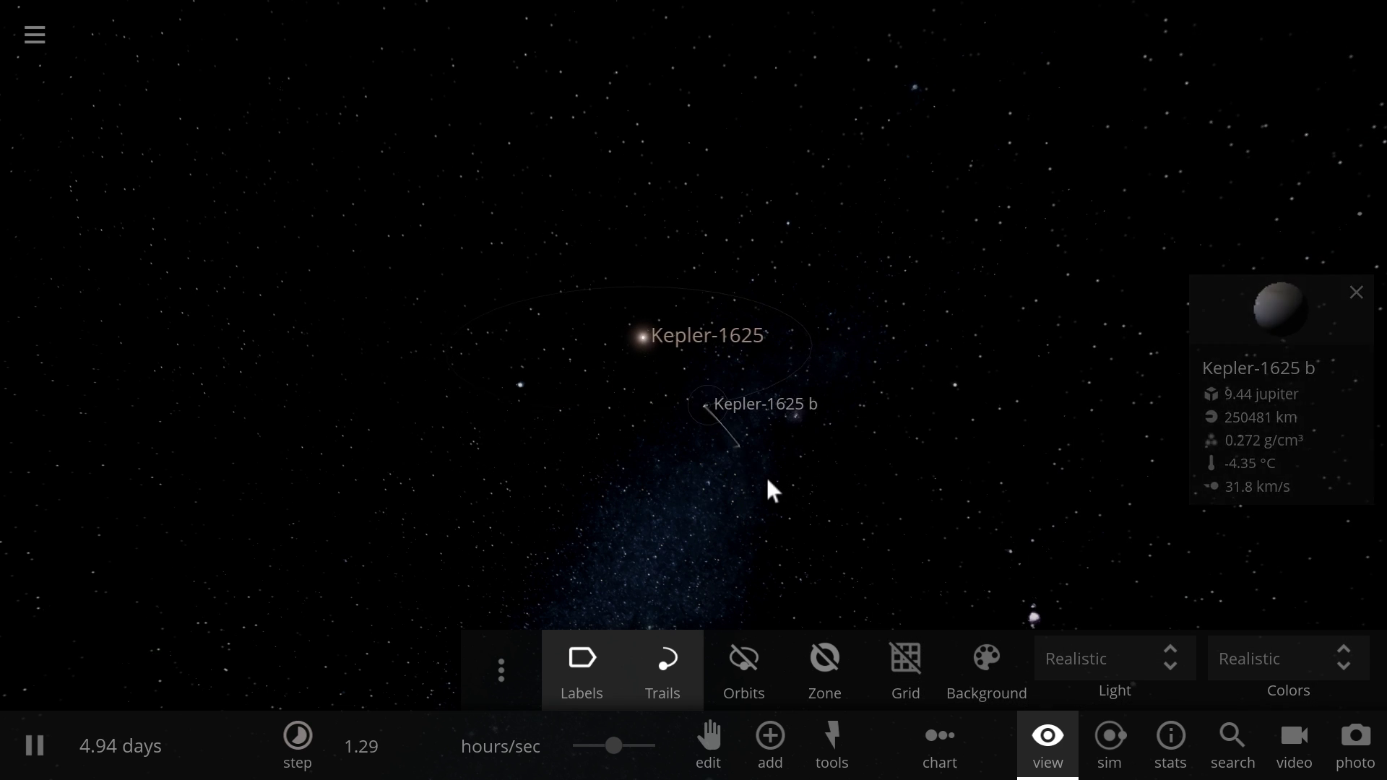
Focus on Kepler-1625 b and inspect the planet's sunlit side from another angle
double_click(691, 397)
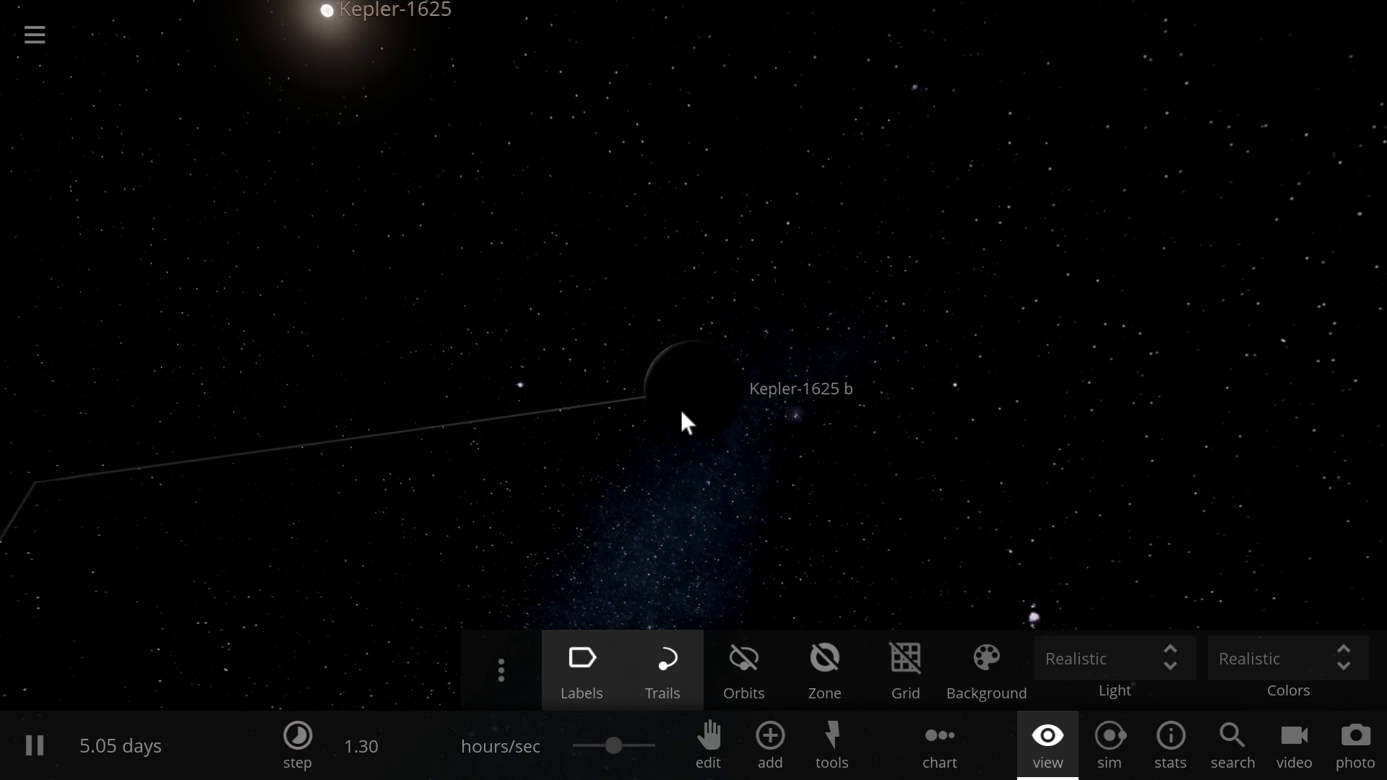
left_click_drag(665, 393, 1107, 484)
scroll(987, 436, "down", 10)
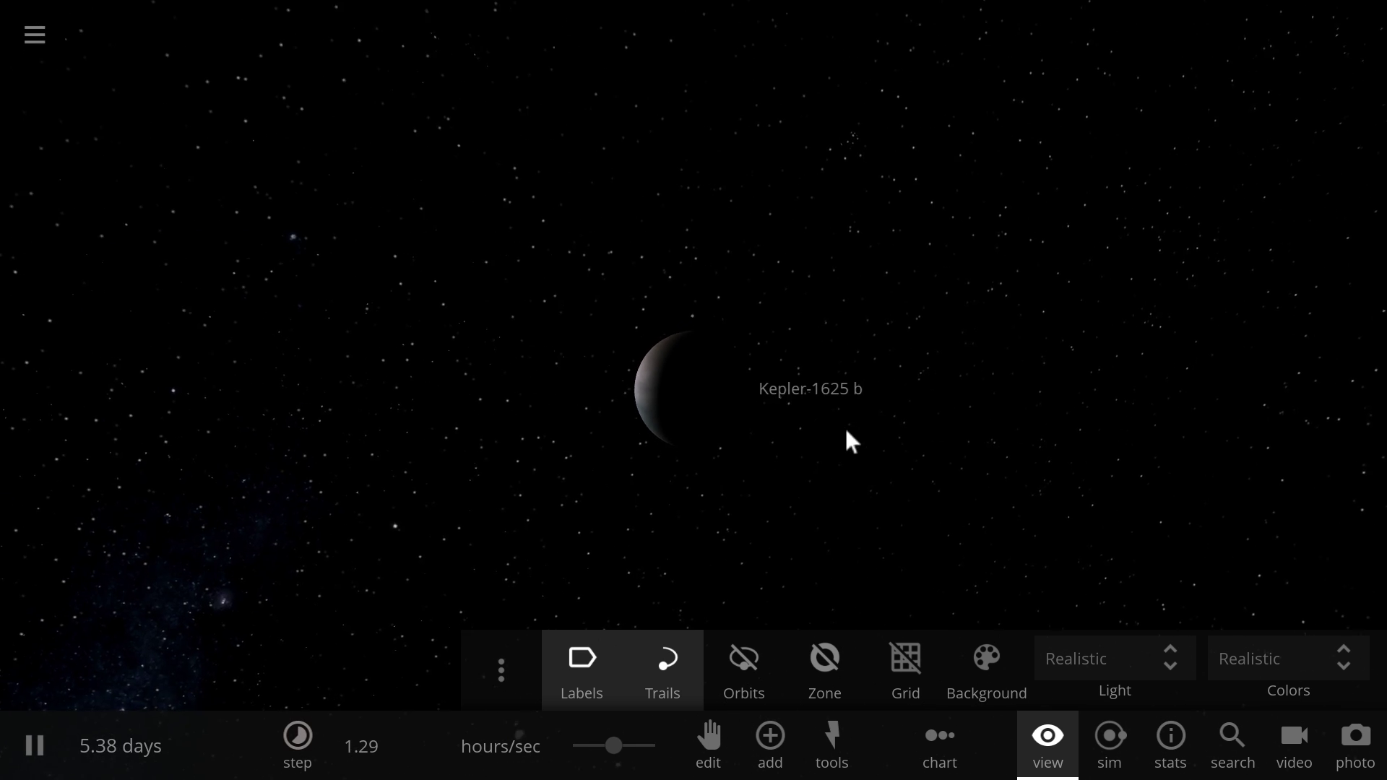
Select Kepler-1625, briefly show its habitable zone to check the planet's place in it, and close the display options
left_click(330, 217)
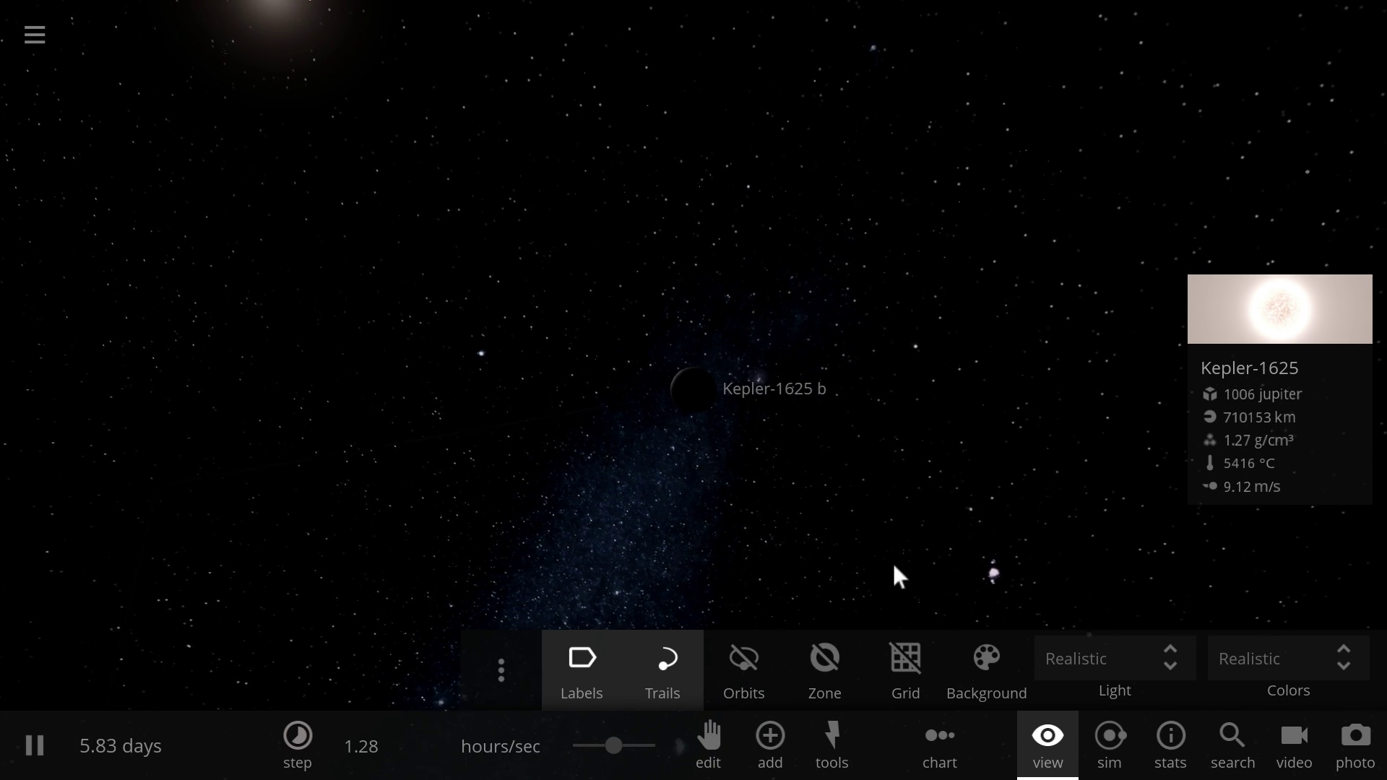
left_click(829, 664)
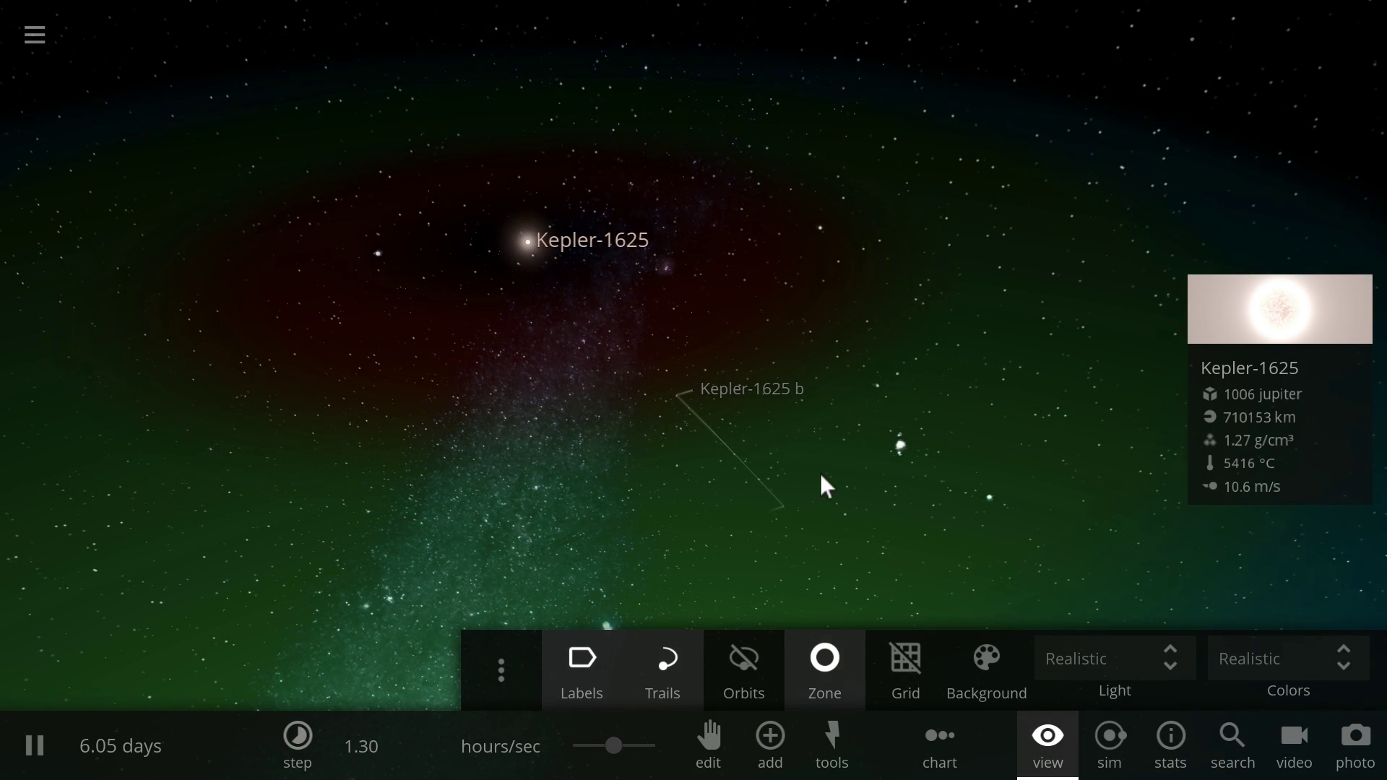
left_click(831, 663)
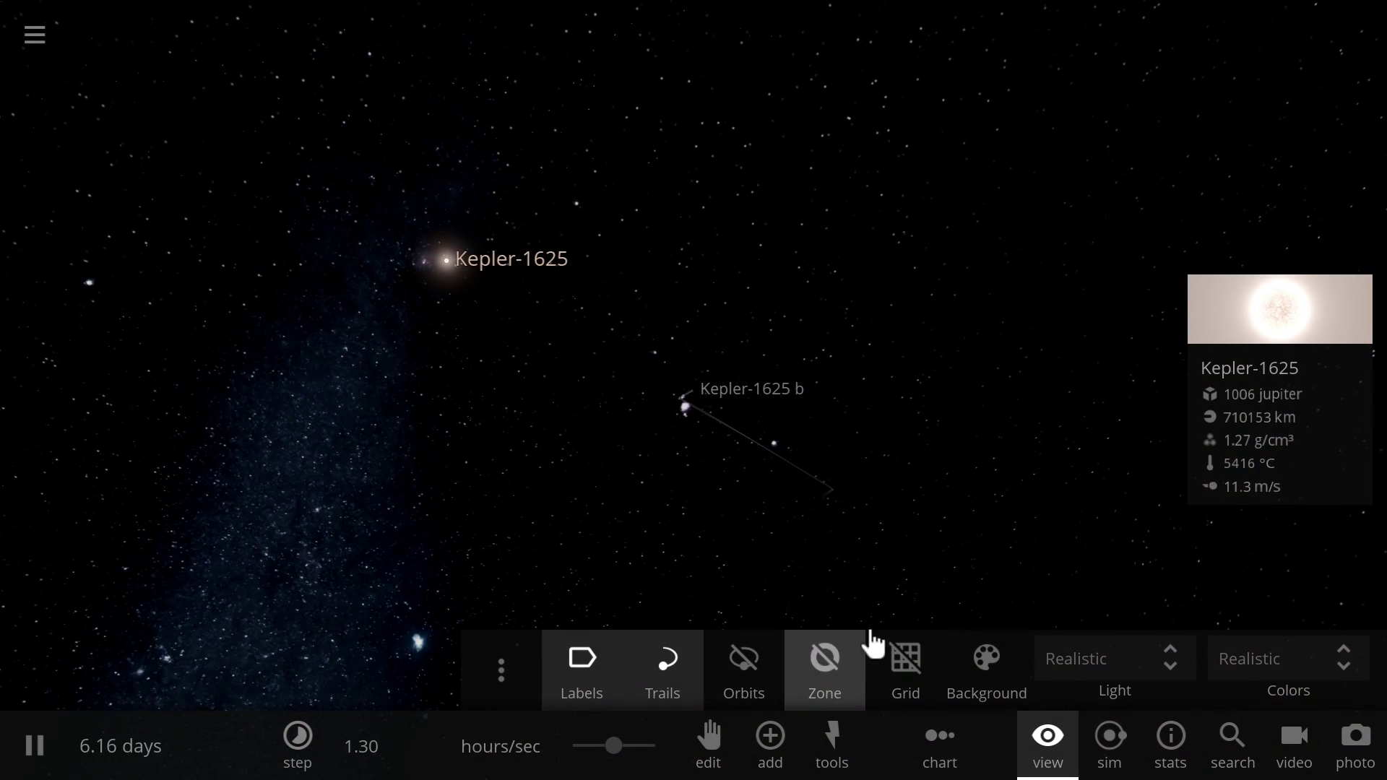
left_click(1046, 734)
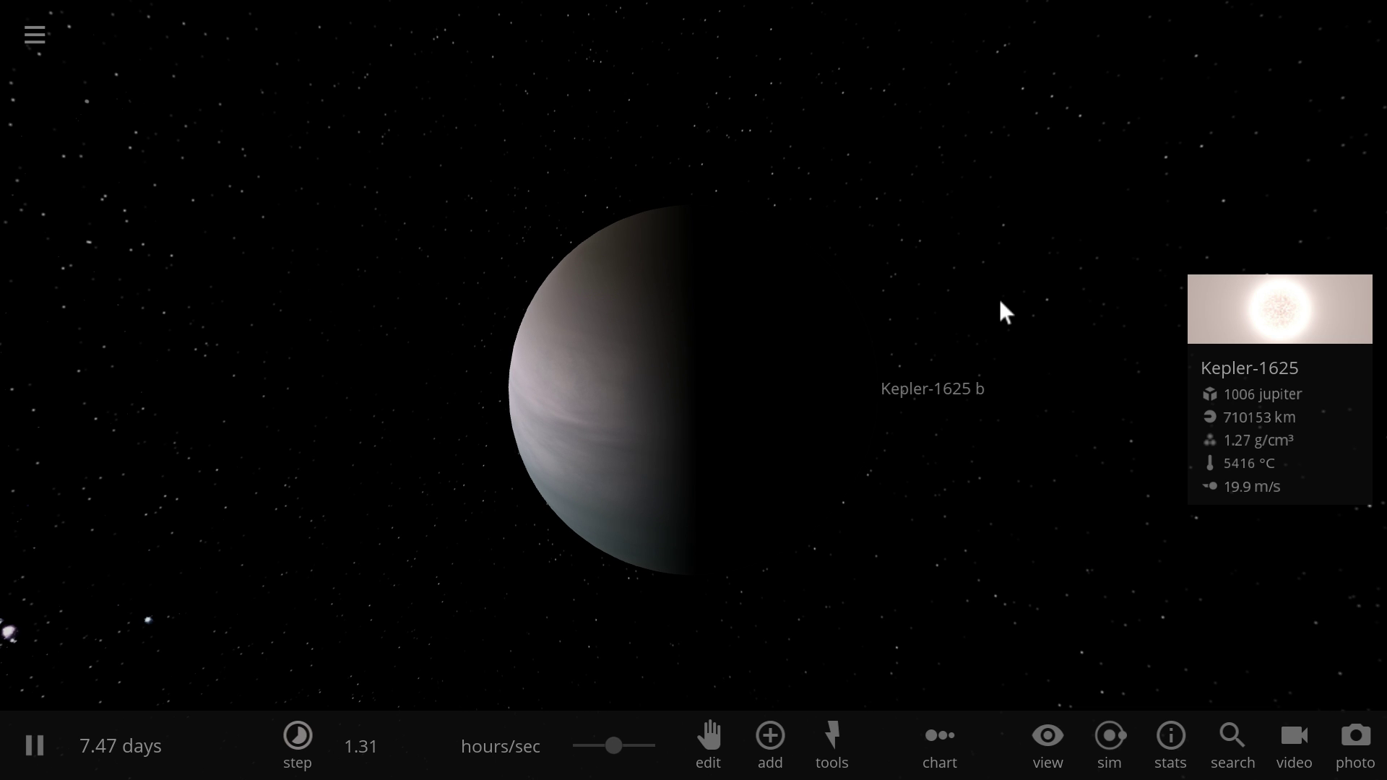
left_click_drag(1000, 301, 891, 302)
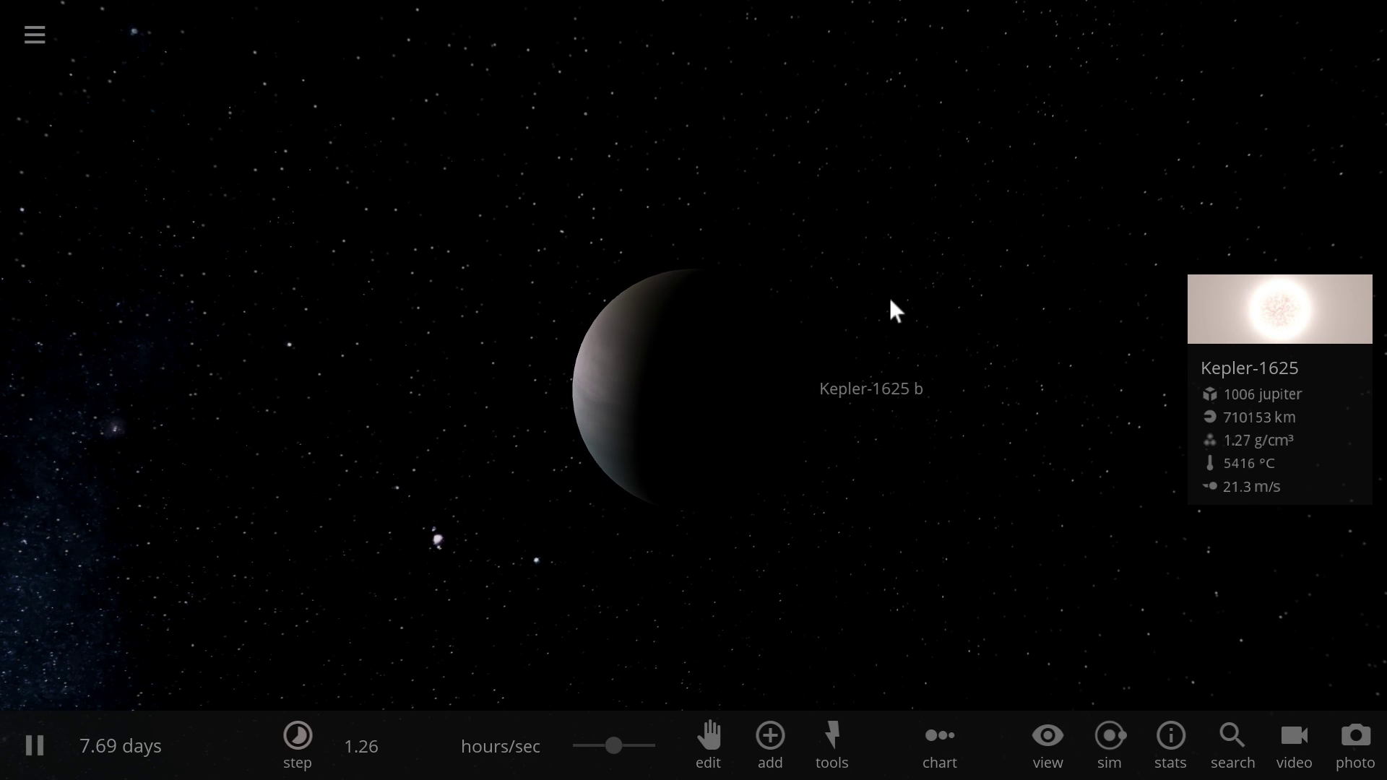
Add a random rocky planet in orbit around Kepler-1625 b, at a distance of about 7 million km
scroll(878, 305, "down", 5)
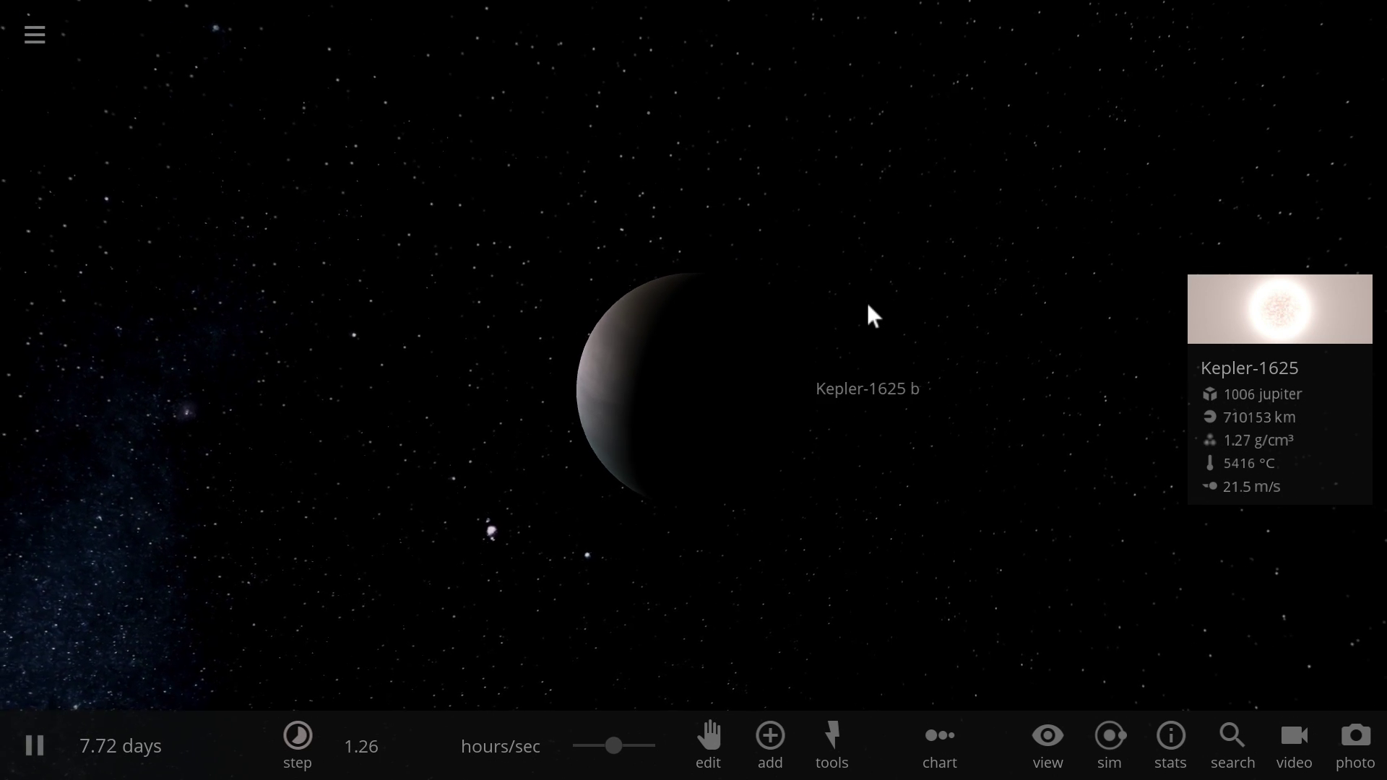
left_click(766, 744)
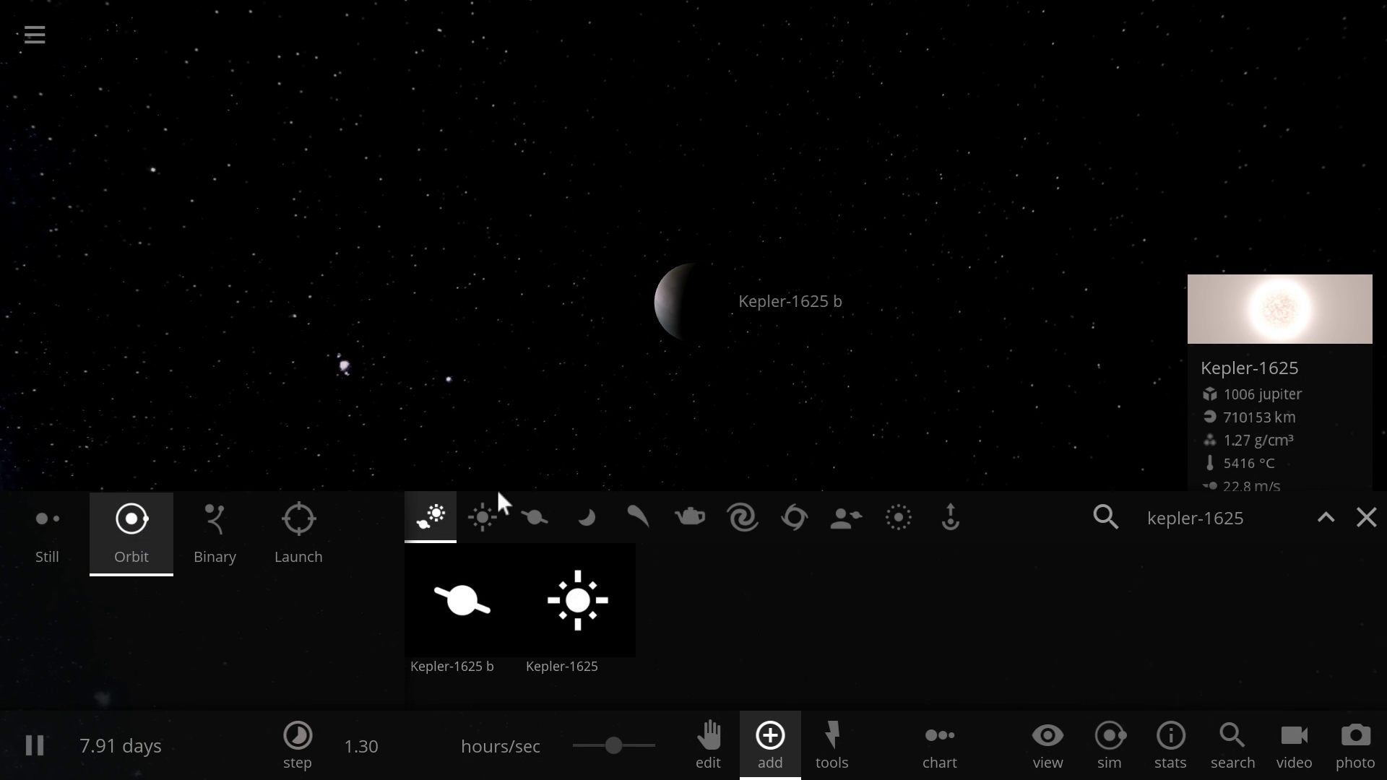
left_click(536, 526)
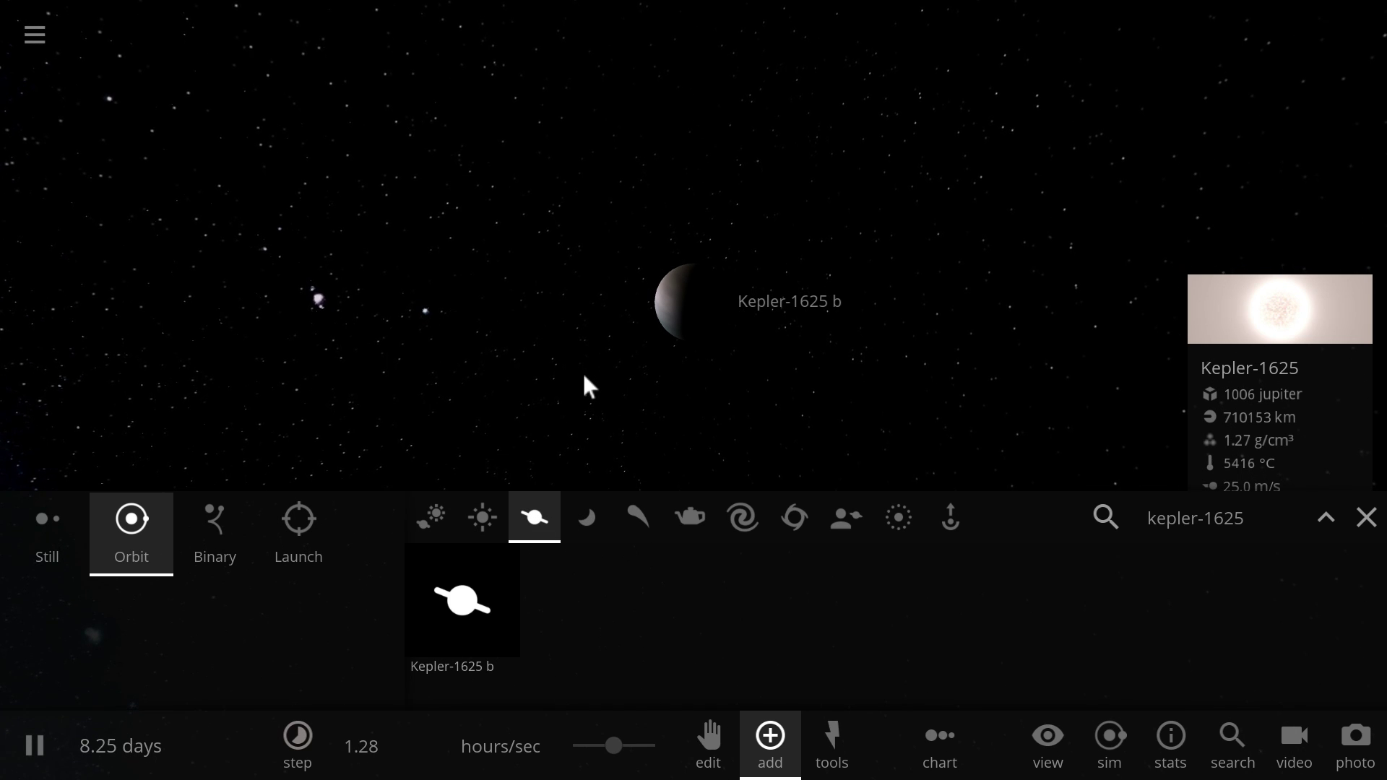
left_click(635, 329)
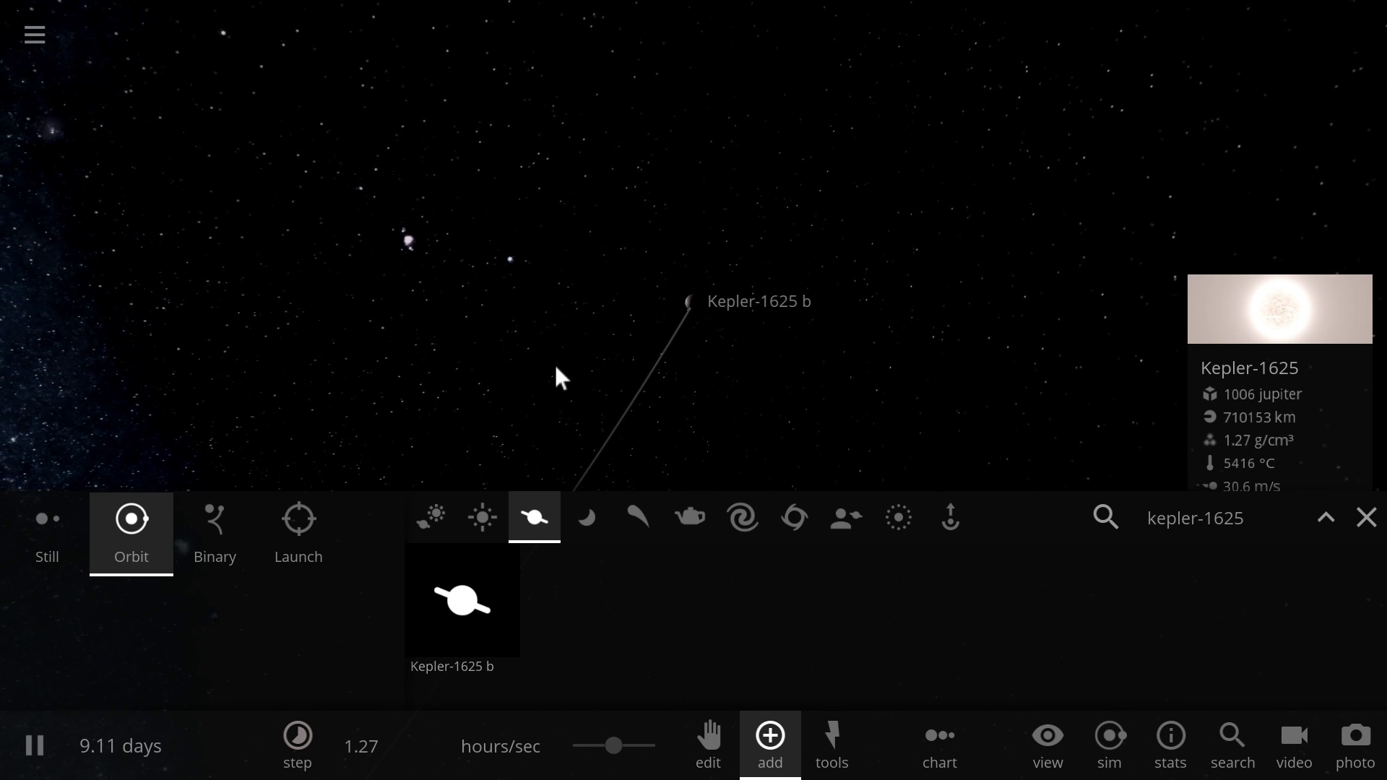
mouse_move(473, 617)
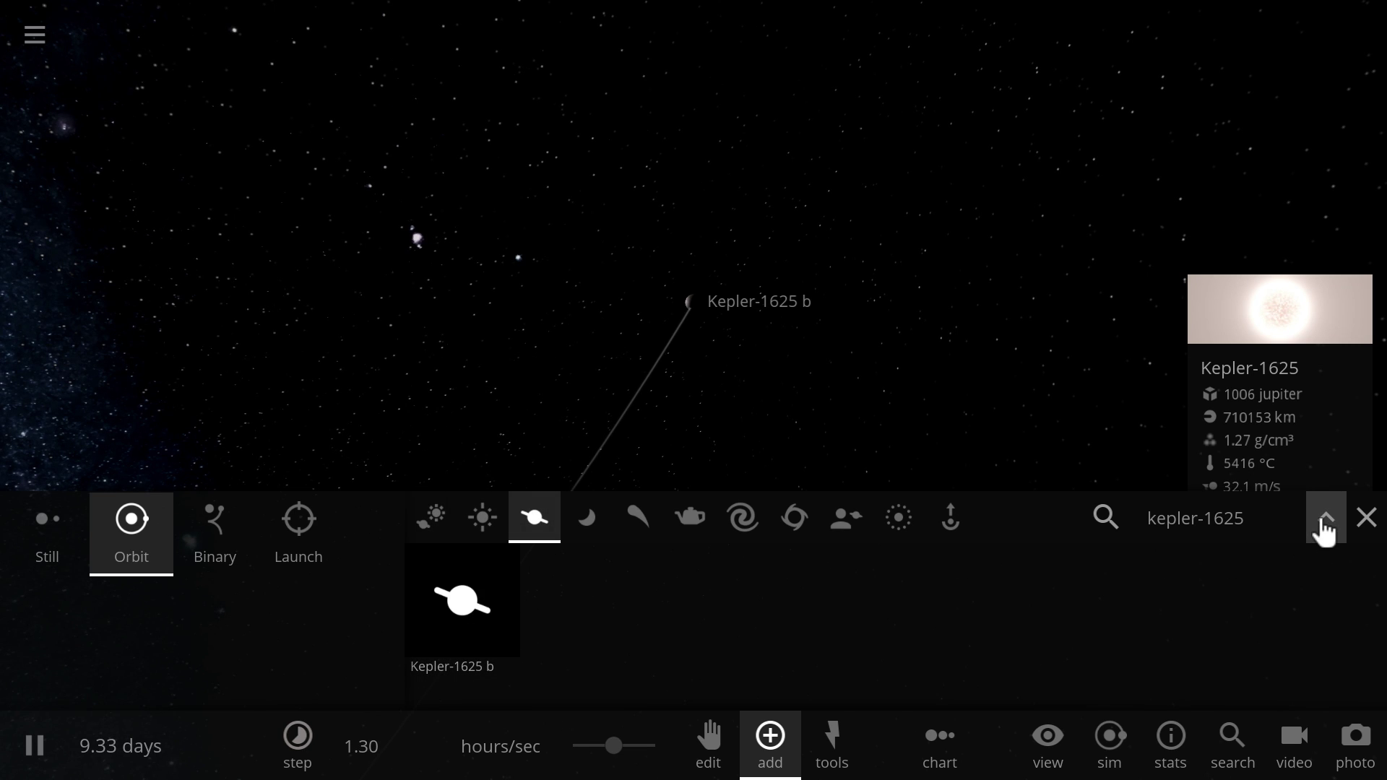
left_click(1284, 531)
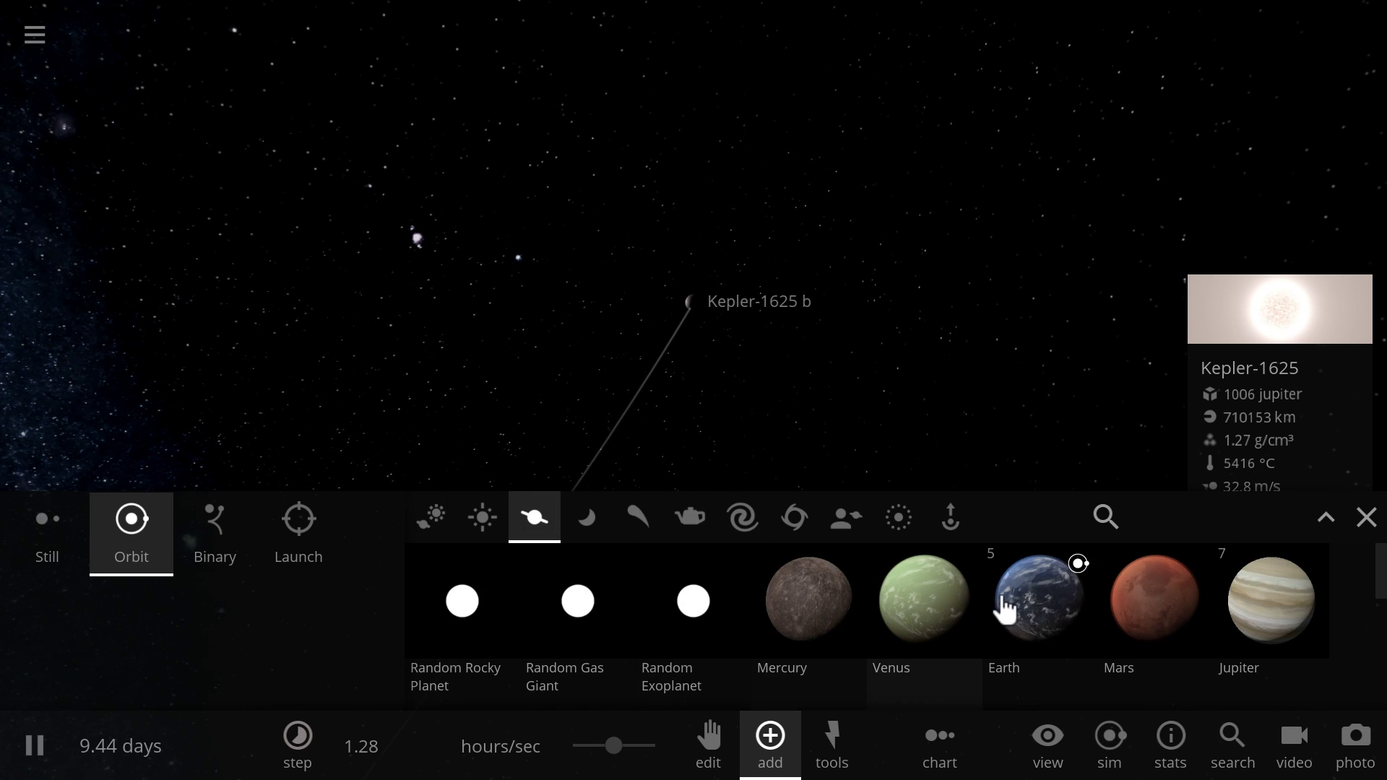
mouse_move(1015, 605)
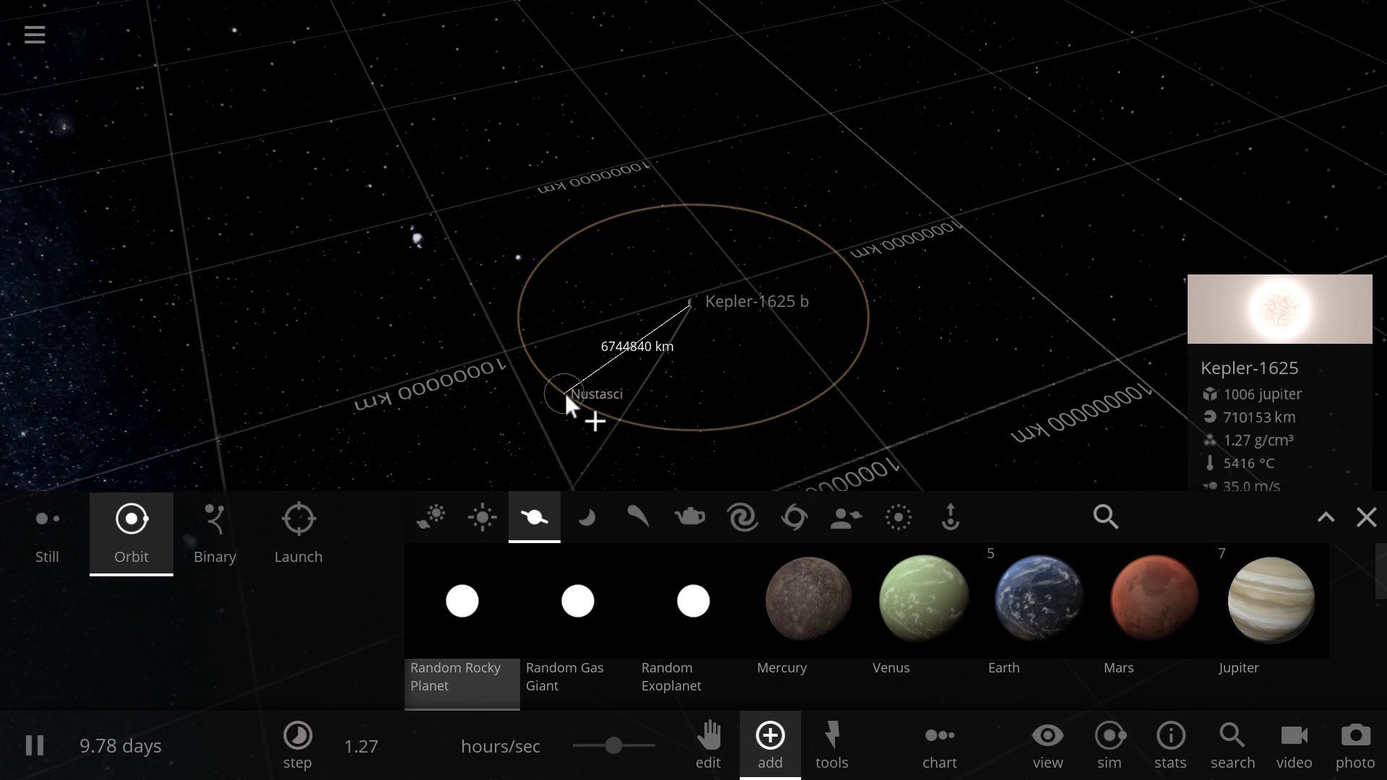
left_click(544, 406)
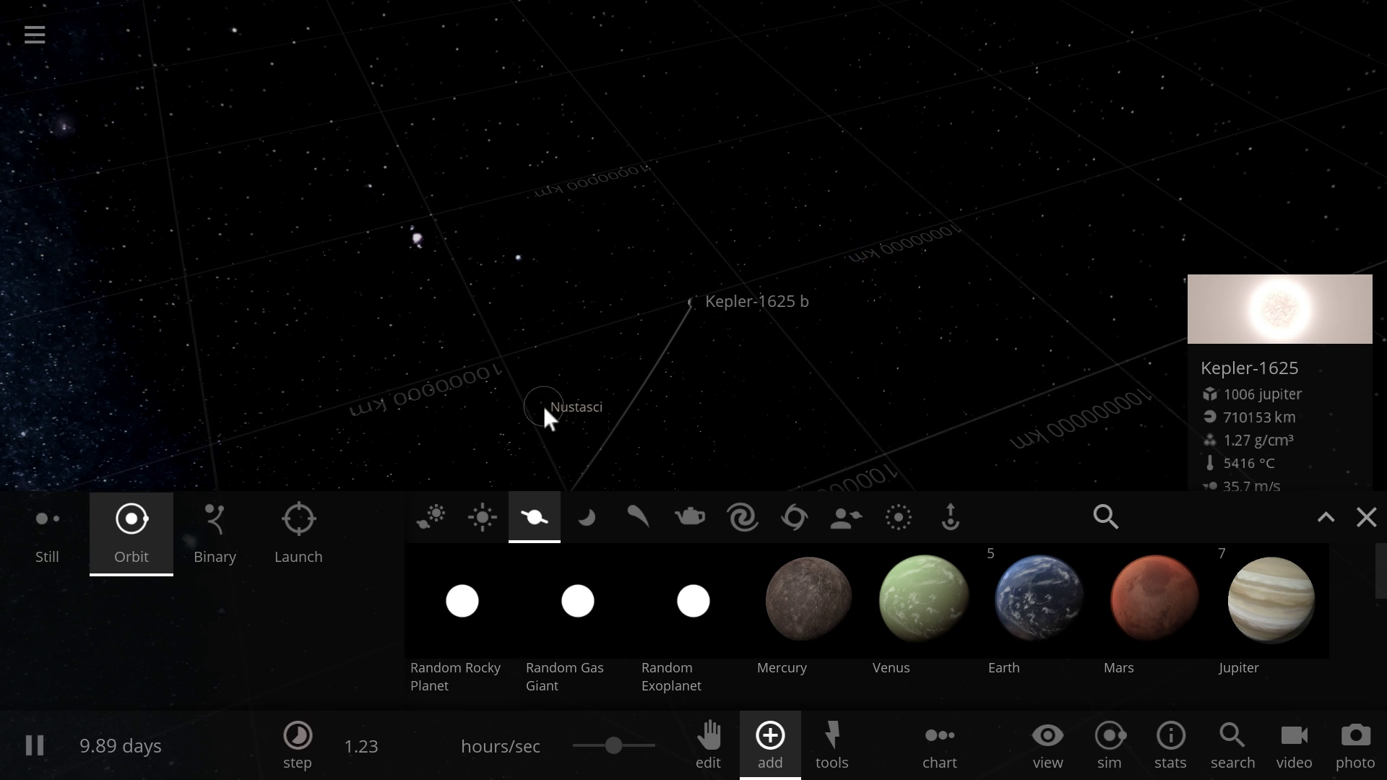
Name the new moon FIRST EXOMOON, then focus on it and view it together with Kepler-1625 b
left_click(1233, 340)
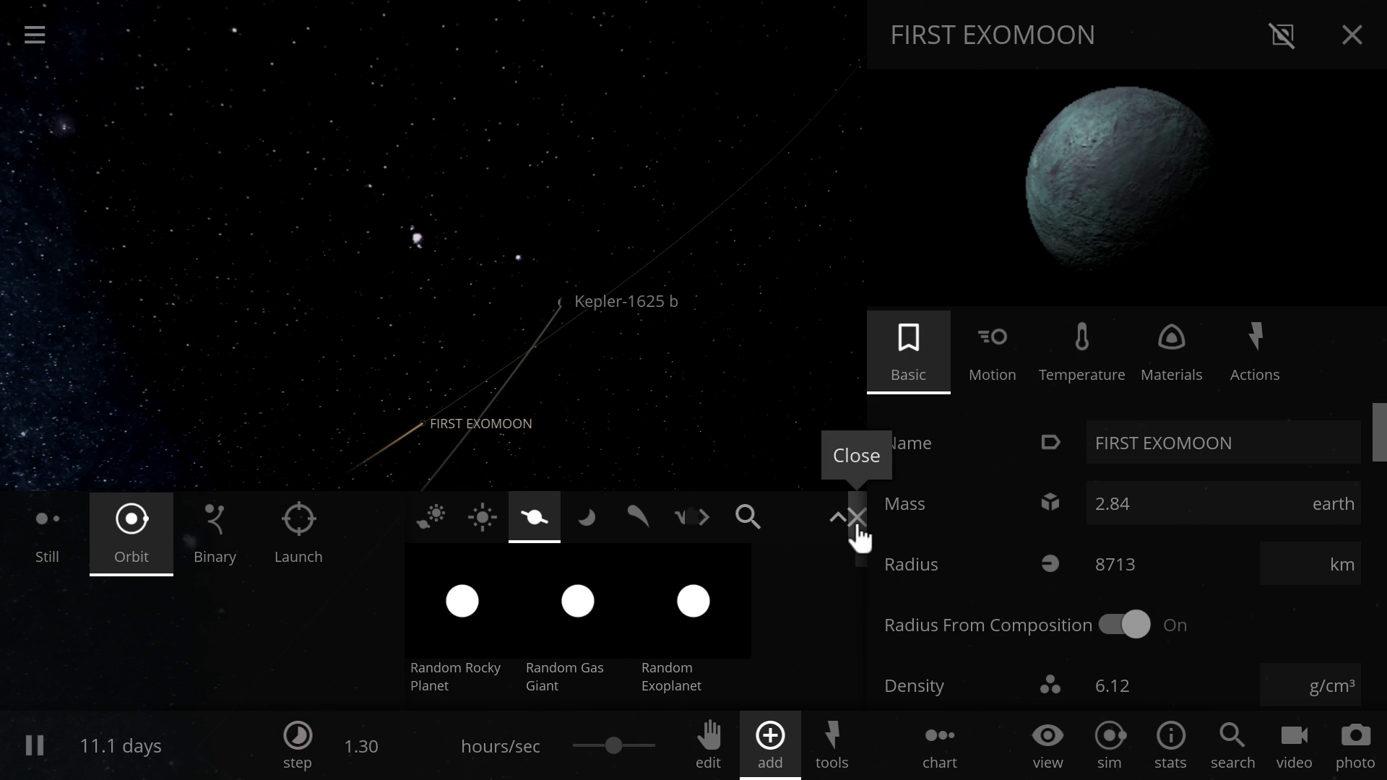
left_click(857, 526)
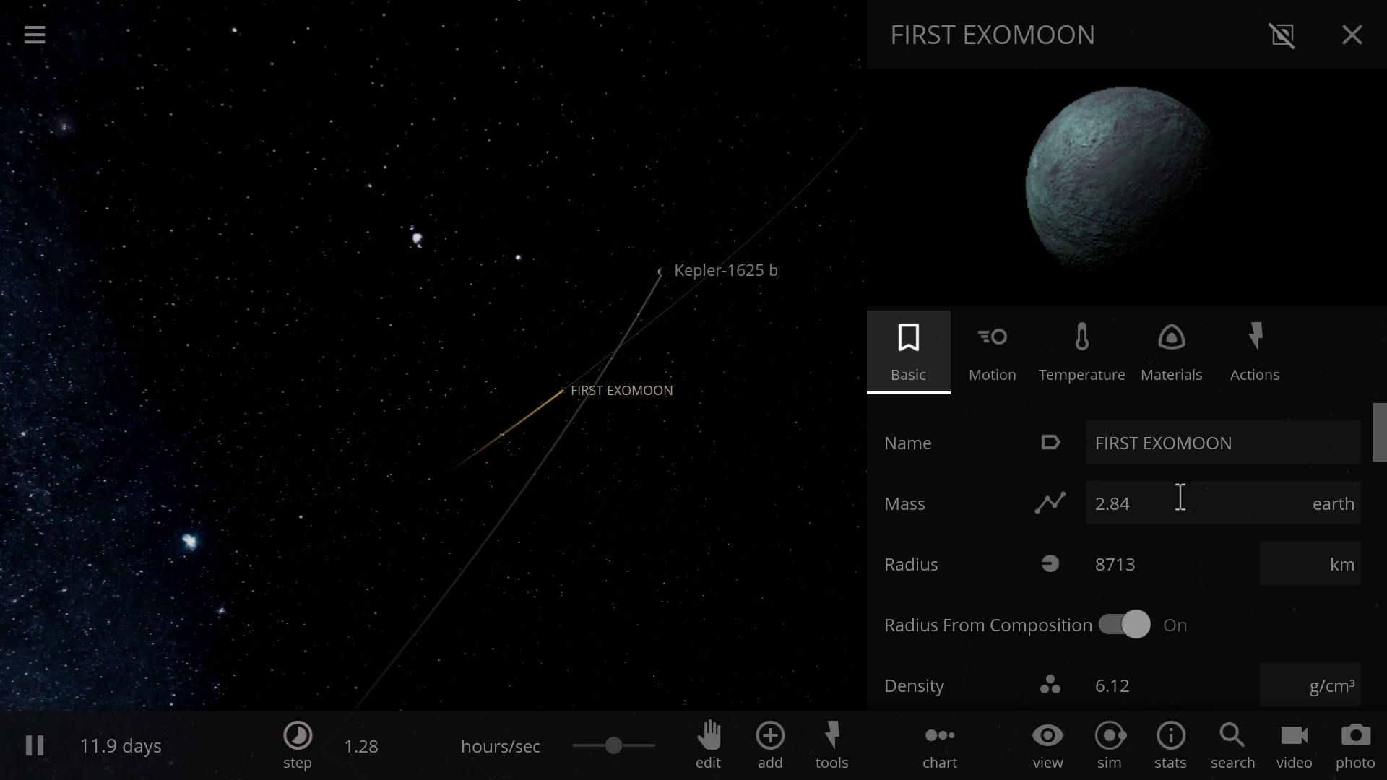
double_click(604, 392)
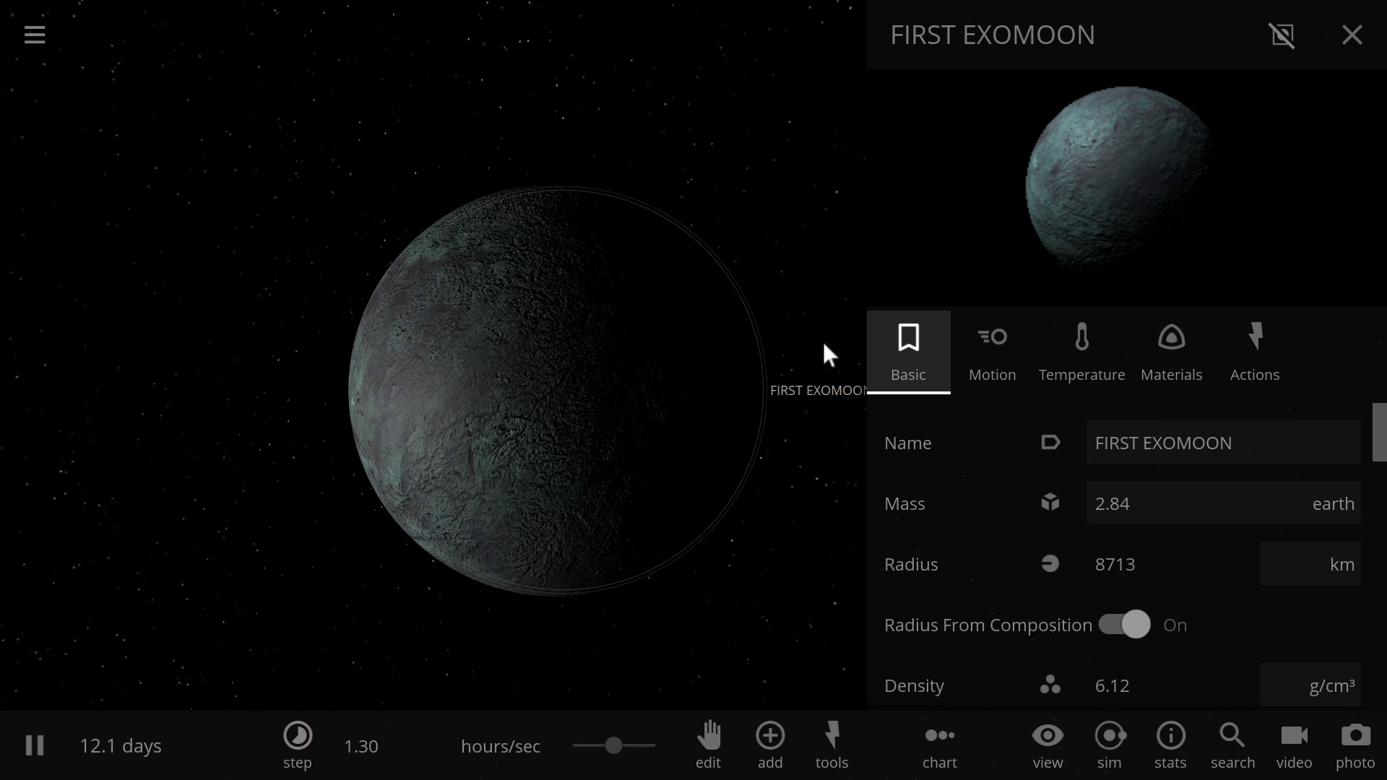
scroll(588, 336, "down", 5)
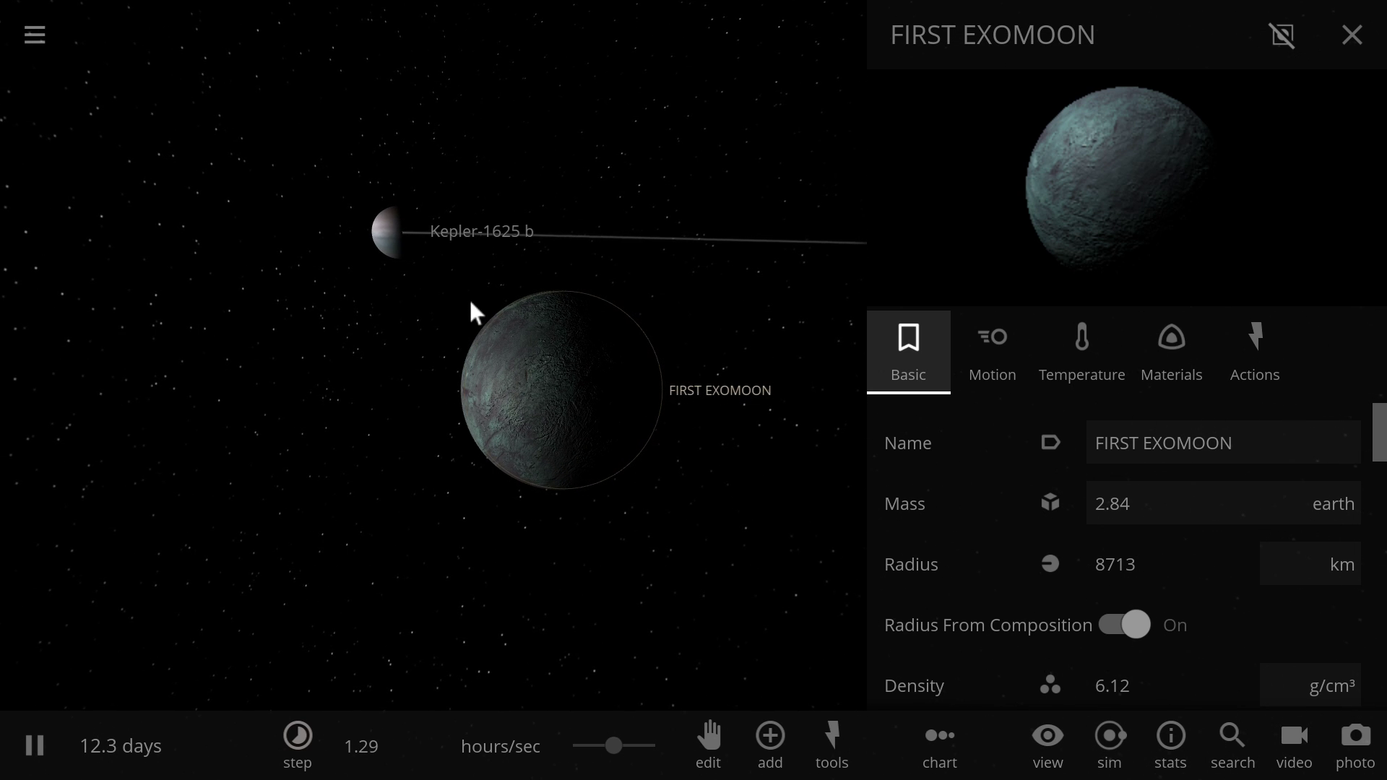
left_click_drag(471, 309, 442, 300)
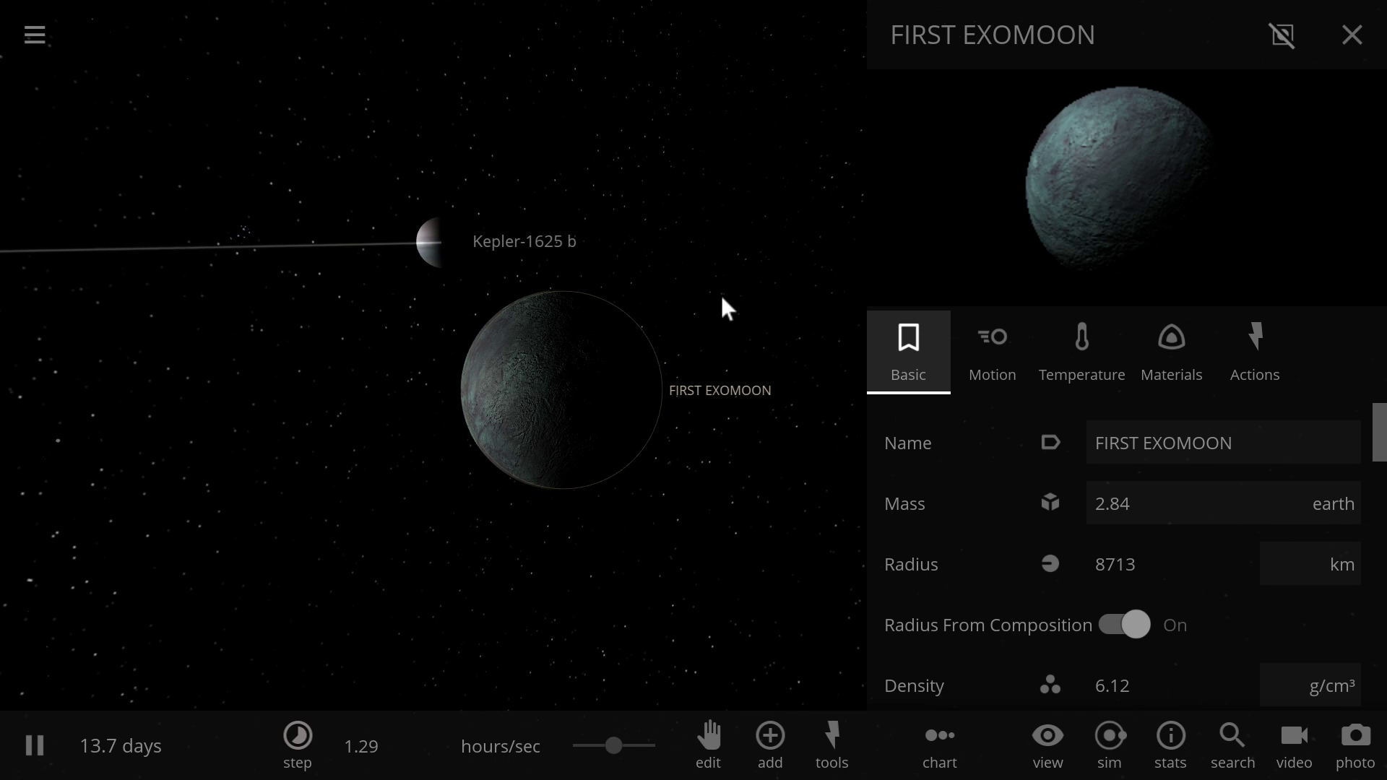
left_click(722, 294)
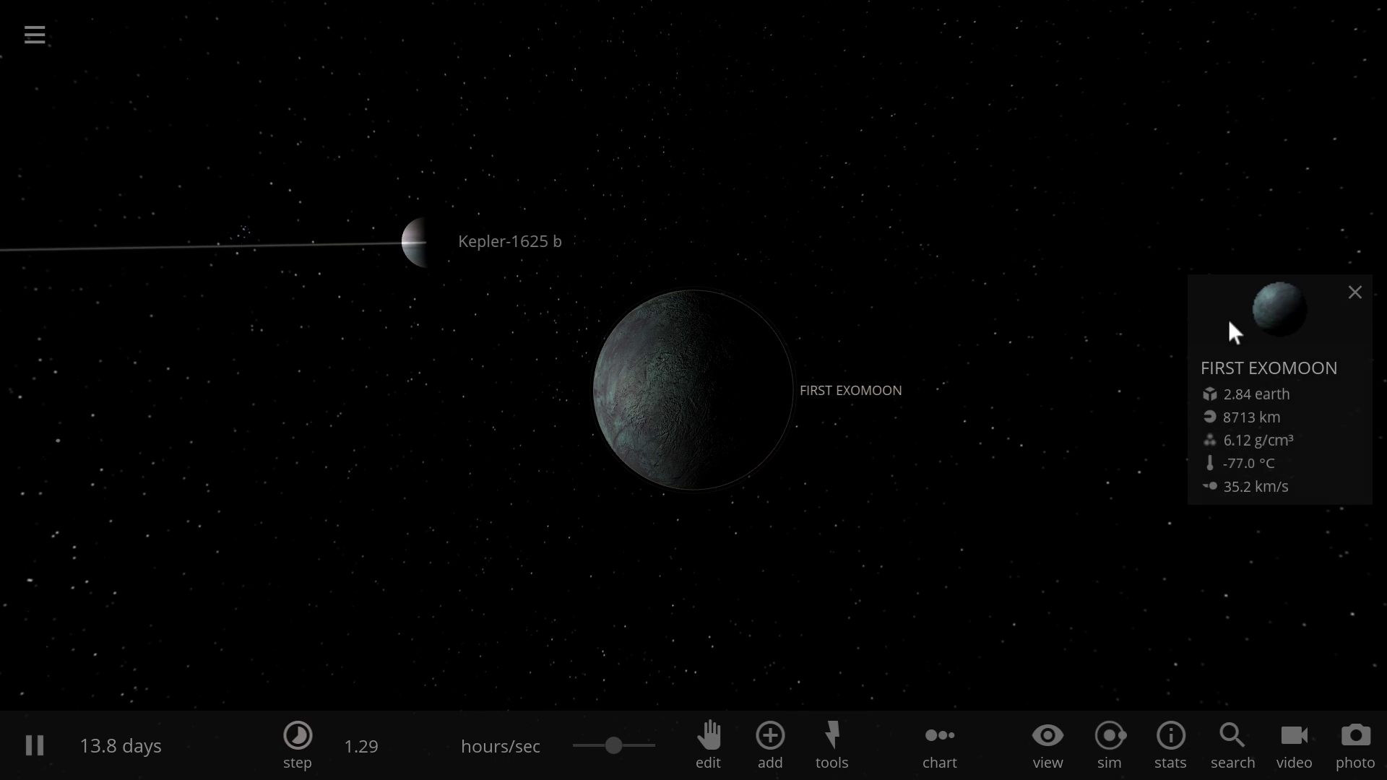
Add 1% water to the material composition of FIRST EXOMOON
left_click(1232, 331)
left_click(1171, 386)
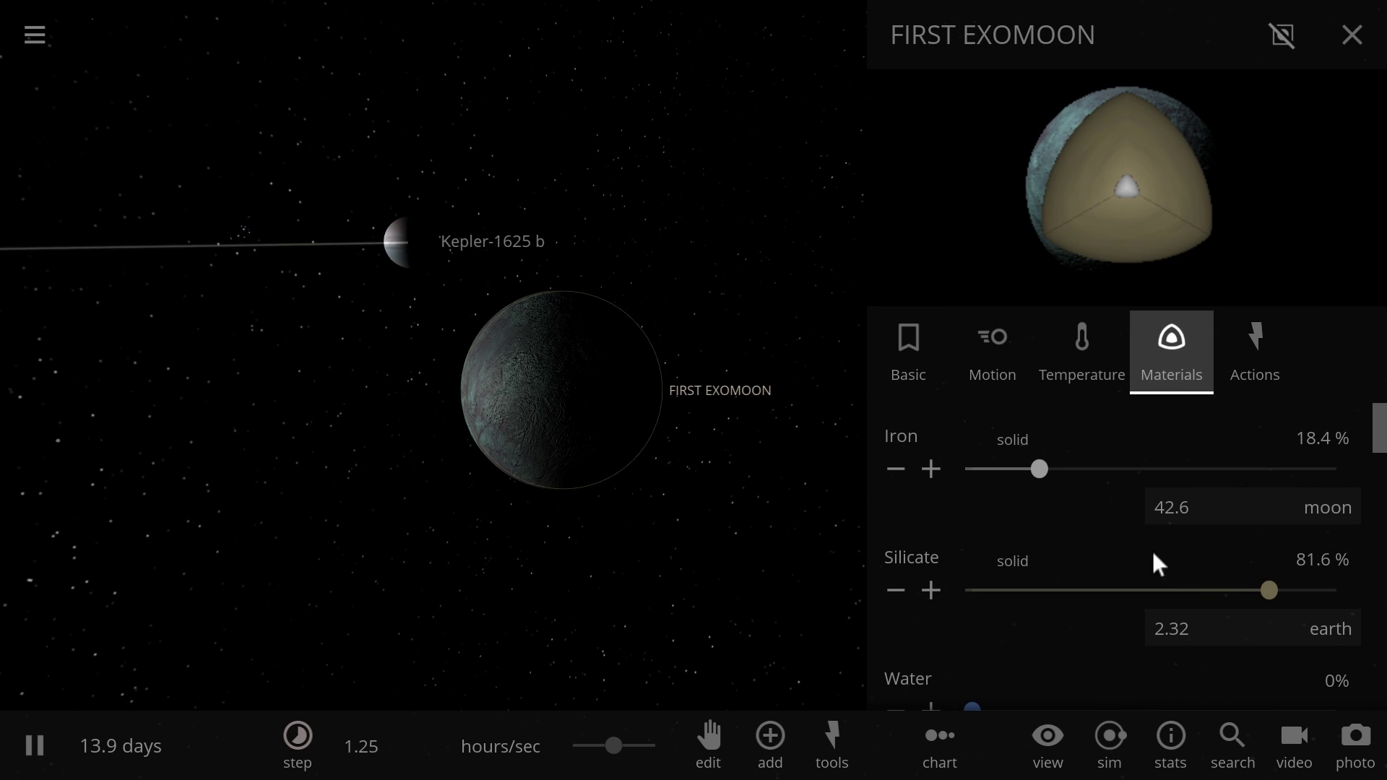
scroll(1154, 563, "down", 3)
left_click(931, 519)
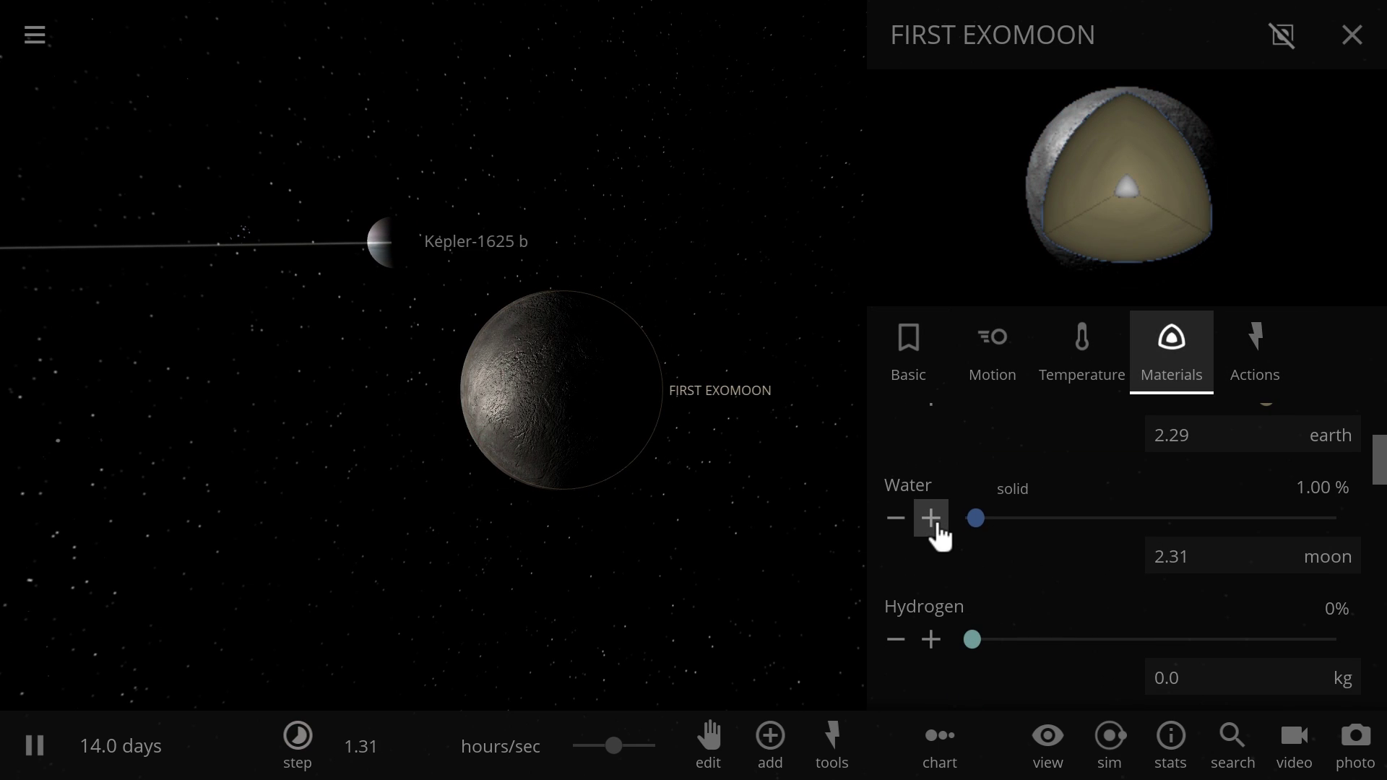
Give FIRST EXOMOON an atmosphere with a surface pressure of 1 atm and close its properties
left_click(1117, 390)
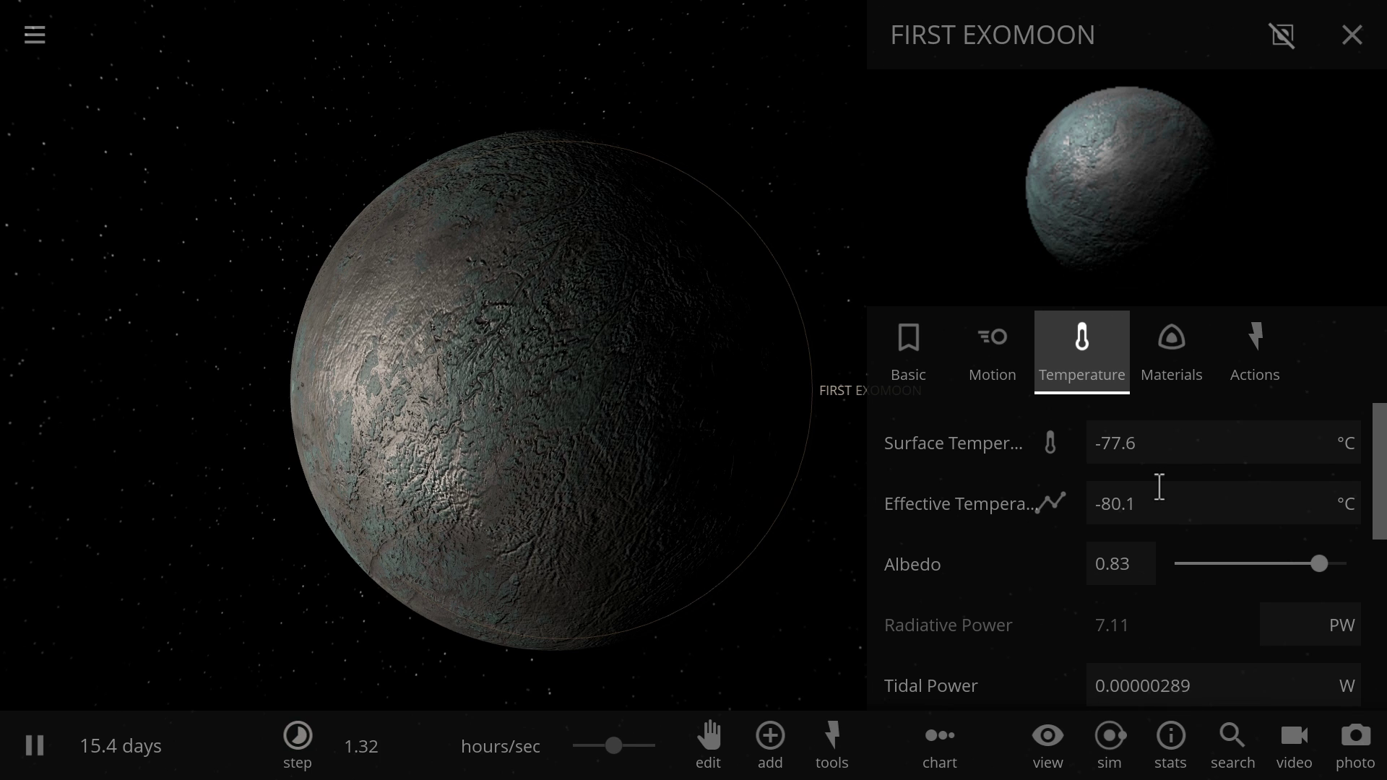
scroll(1160, 486, "down", 5)
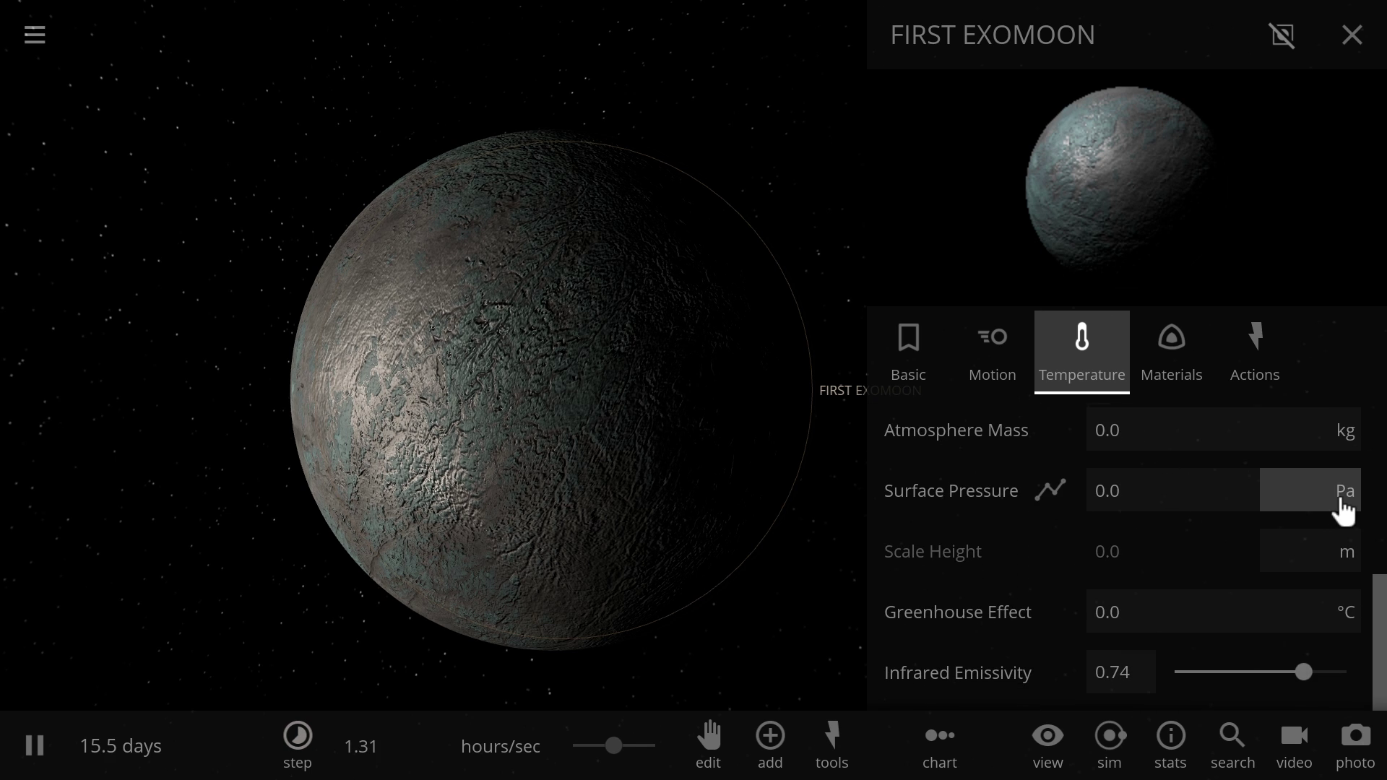
left_click(1343, 505)
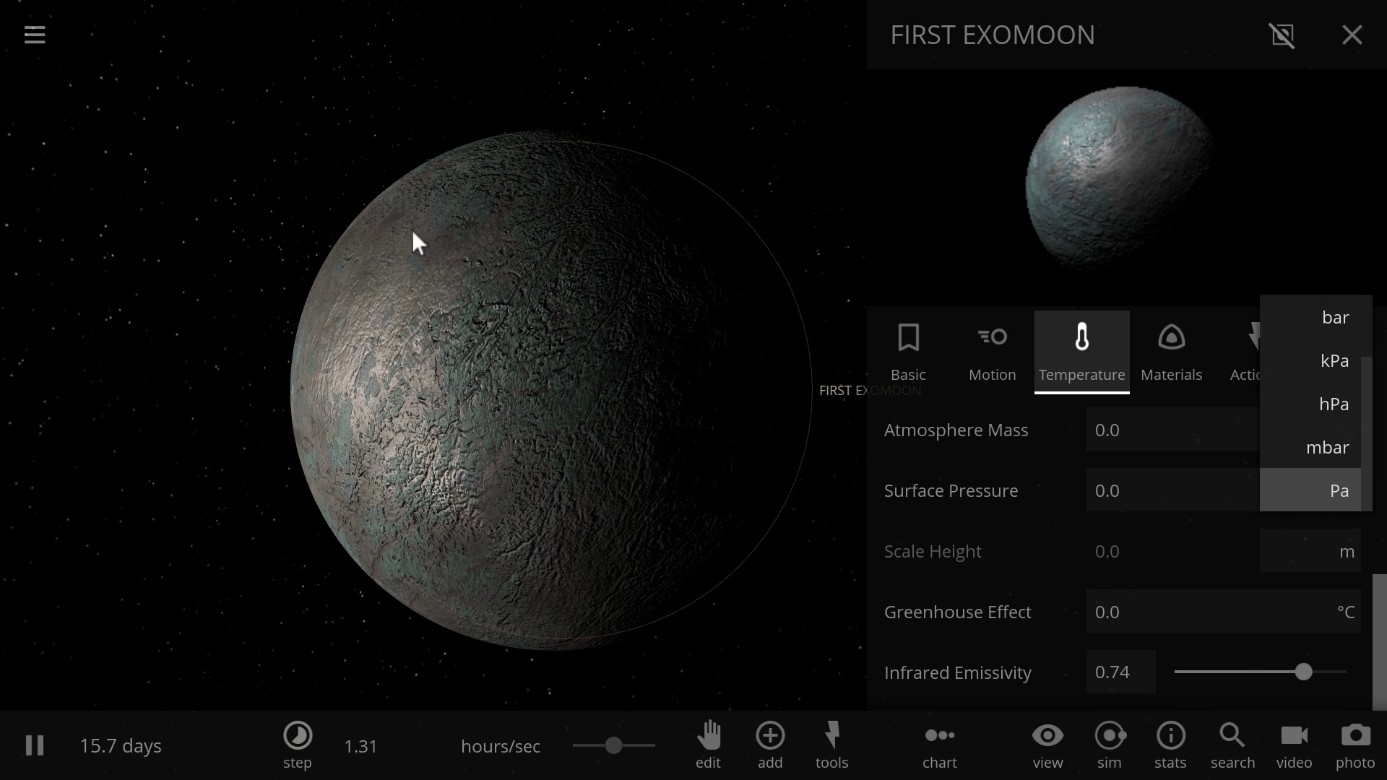
scroll(1333, 333, "up", 2)
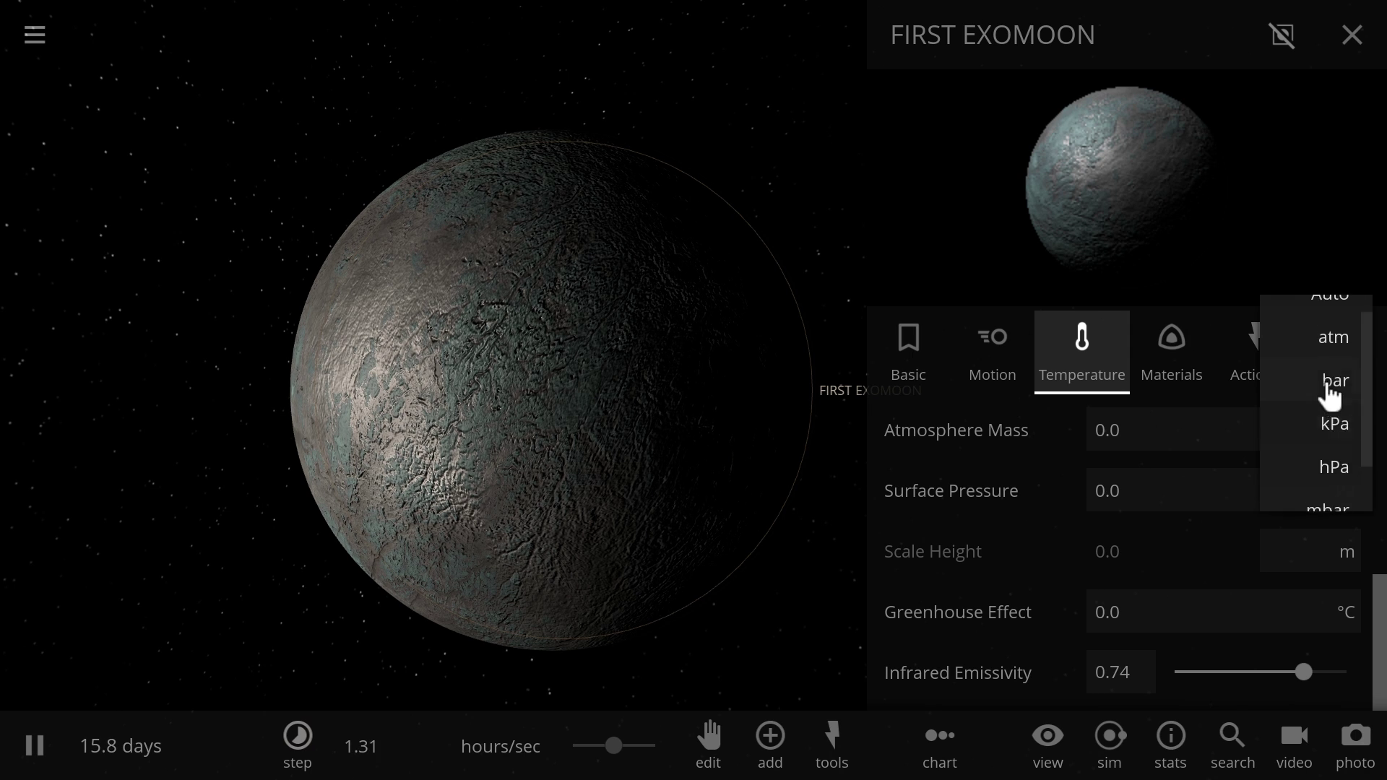
left_click(1332, 361)
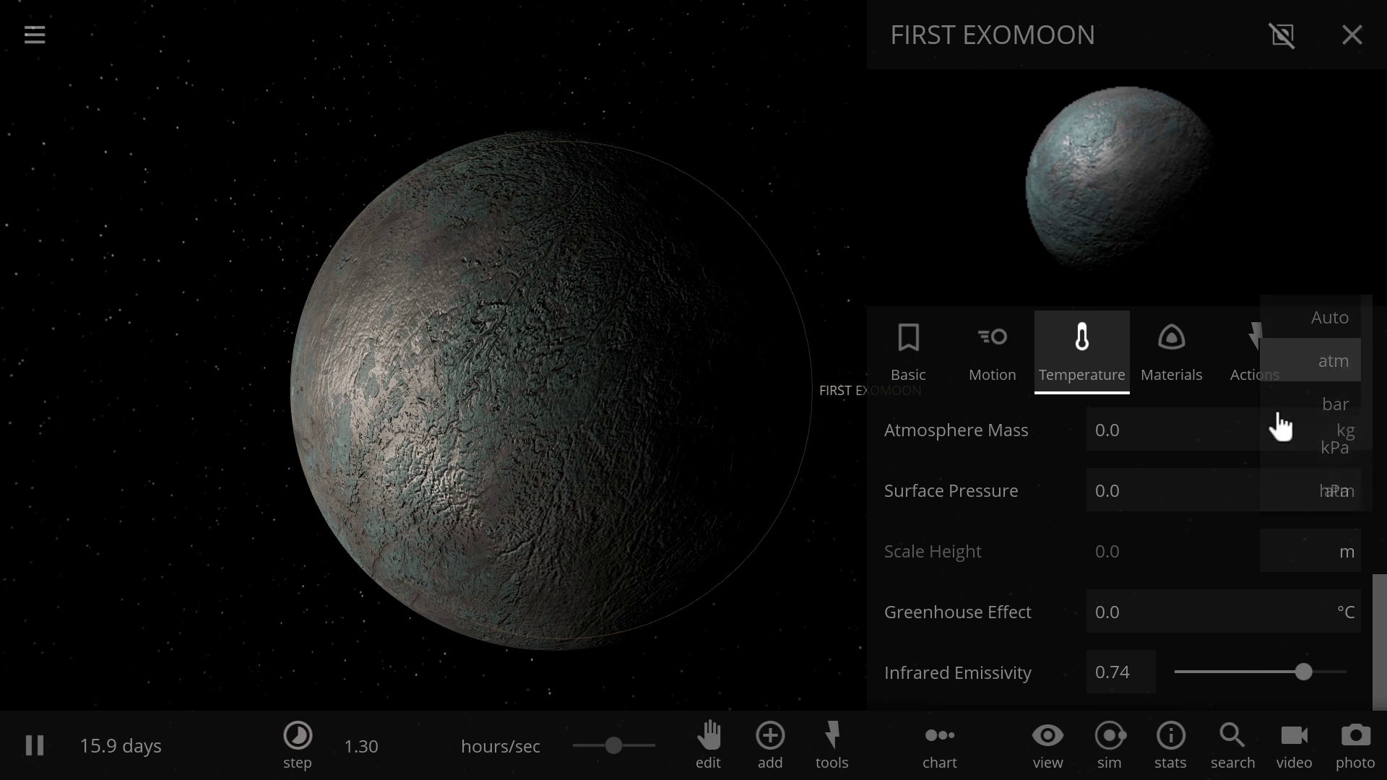
left_click(1172, 492)
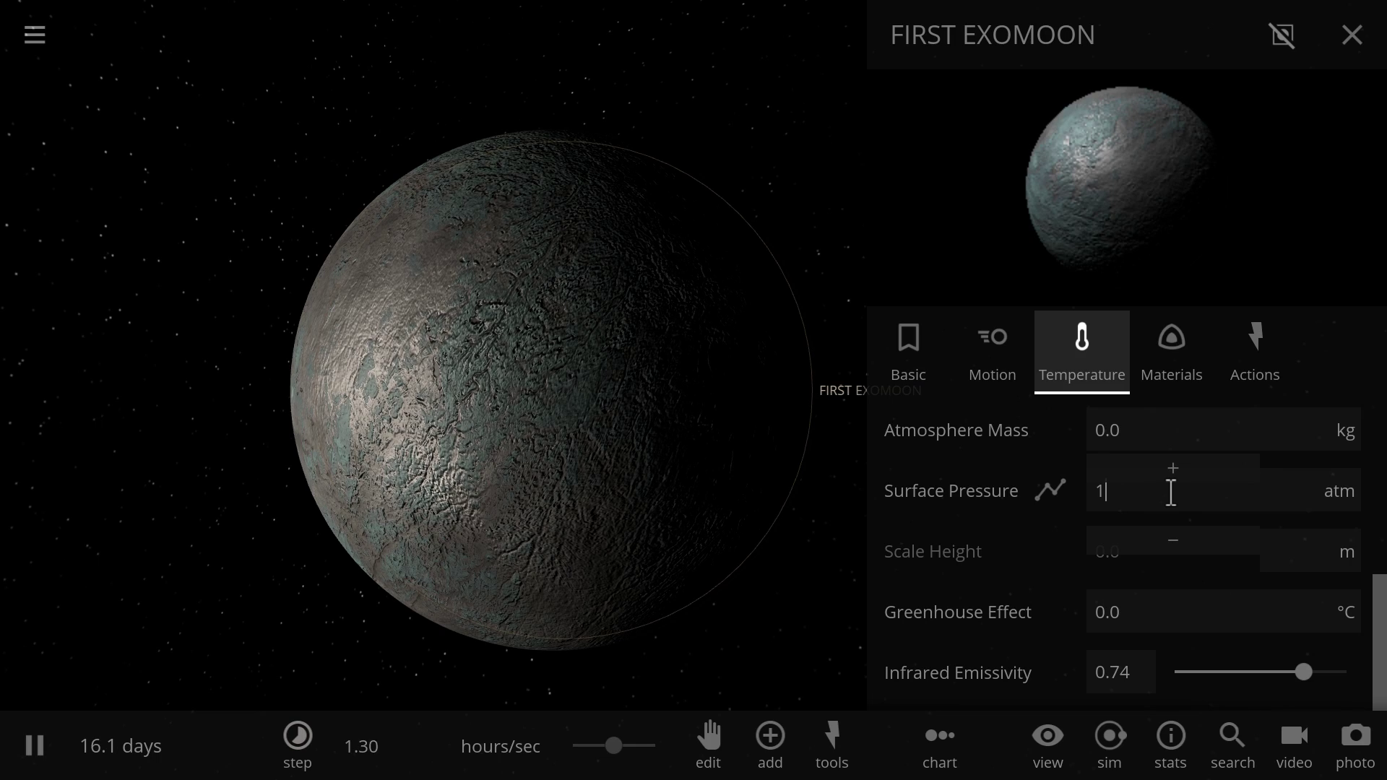
type("1")
key("Return")
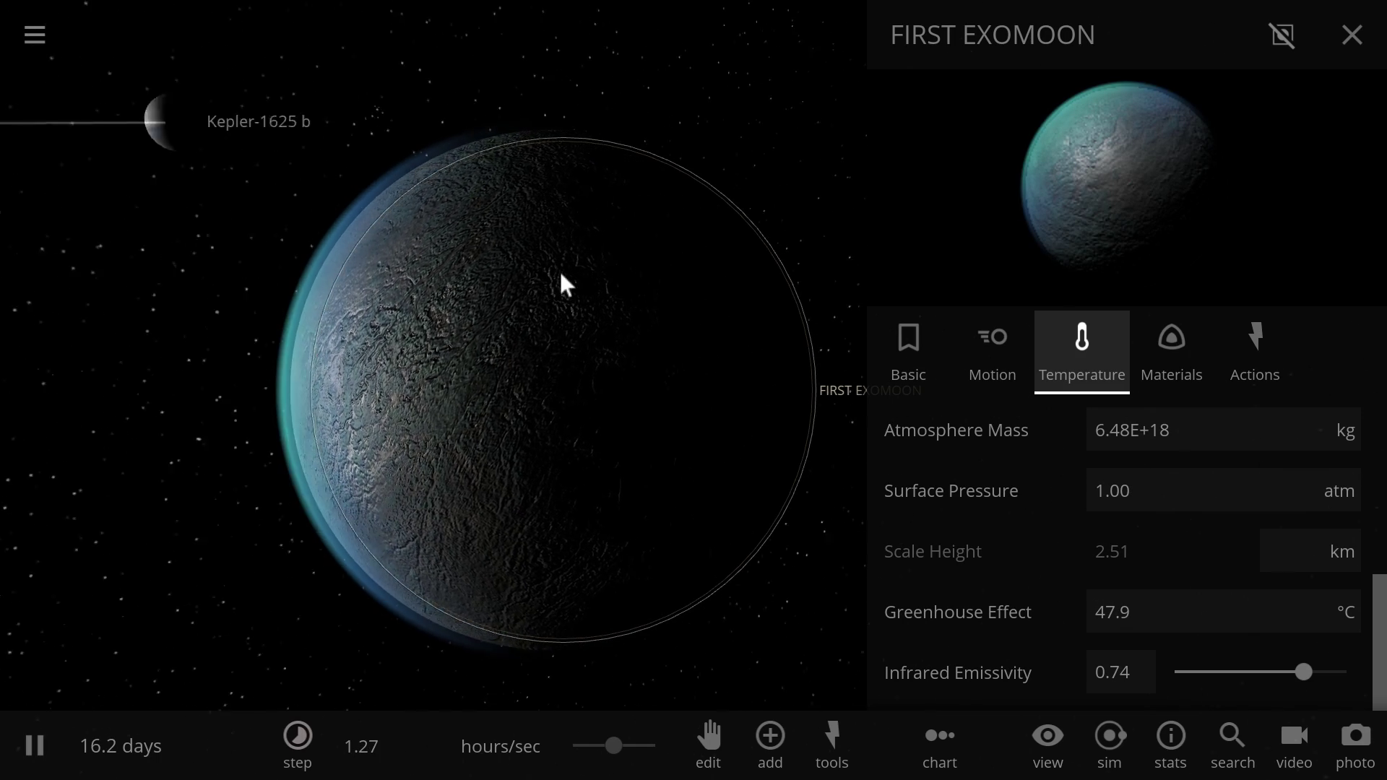
scroll(767, 300, "up", 3)
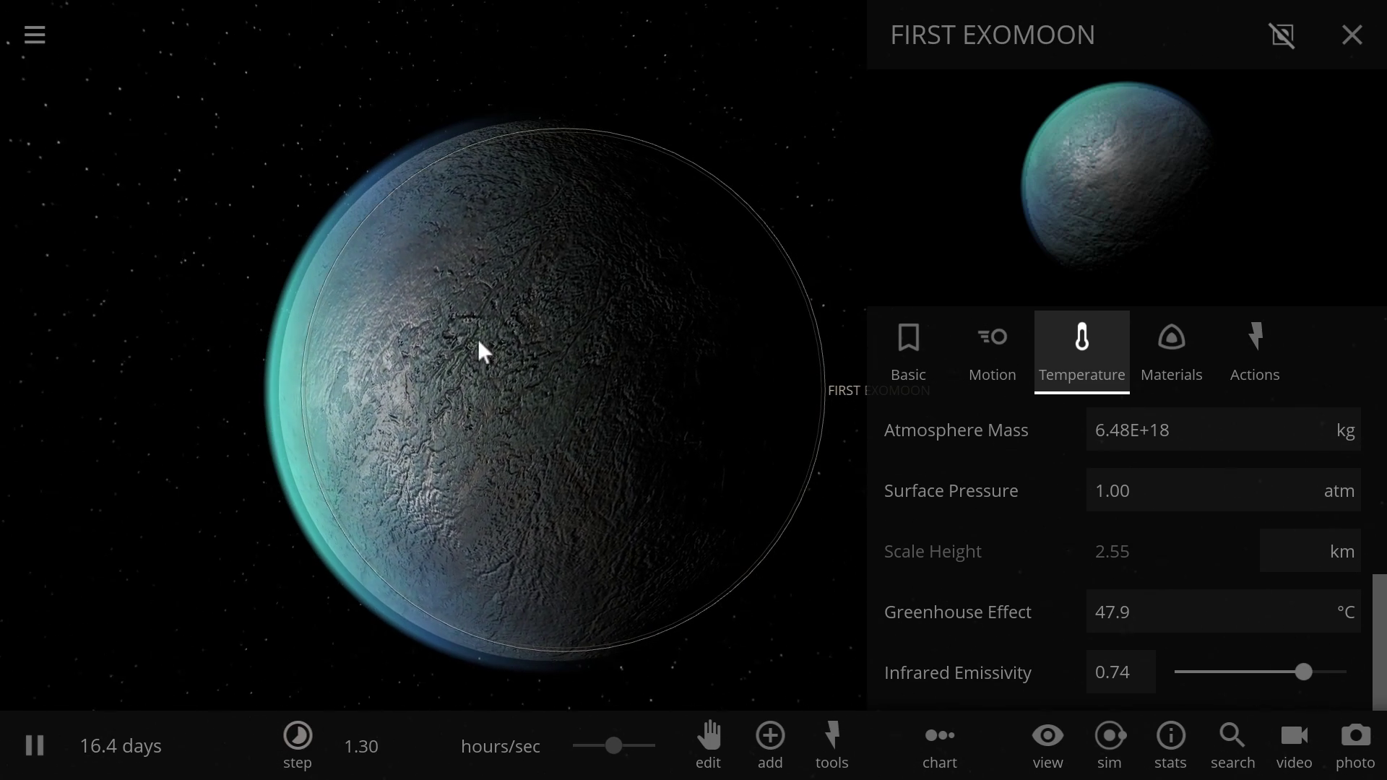
left_click(1367, 64)
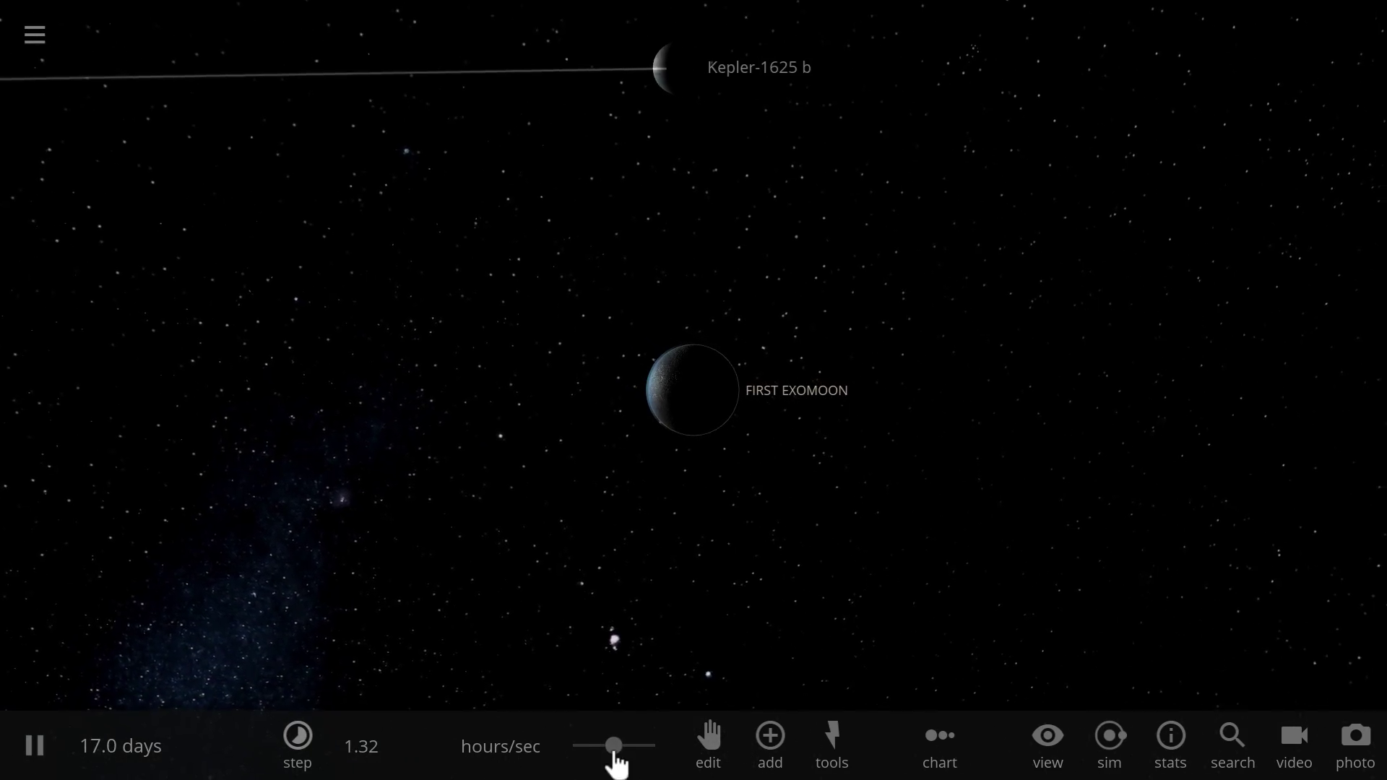
Speed up the simulation to about 1.4 days per second while watching FIRST EXOMOON up close
left_click_drag(613, 752, 638, 759)
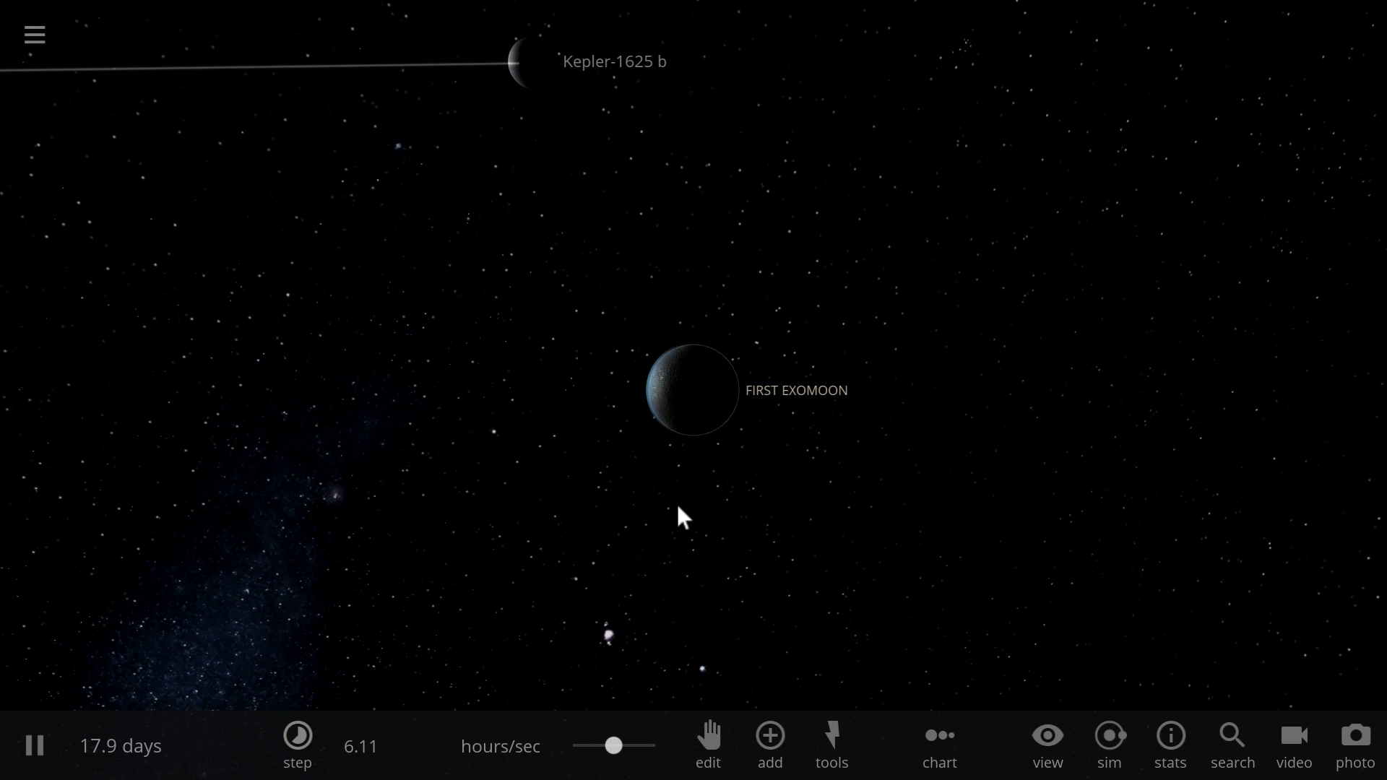
scroll(669, 483, "up", 5)
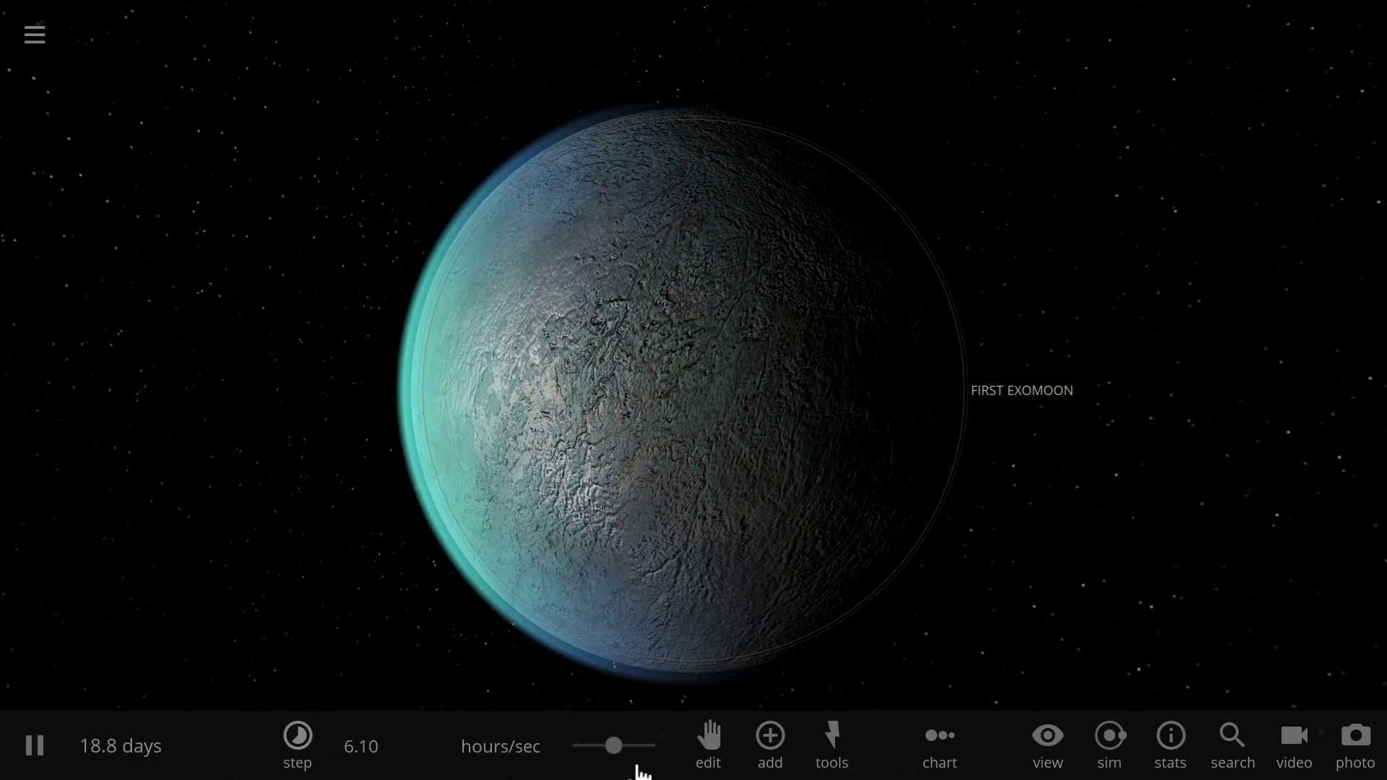
left_click_drag(615, 746, 649, 748)
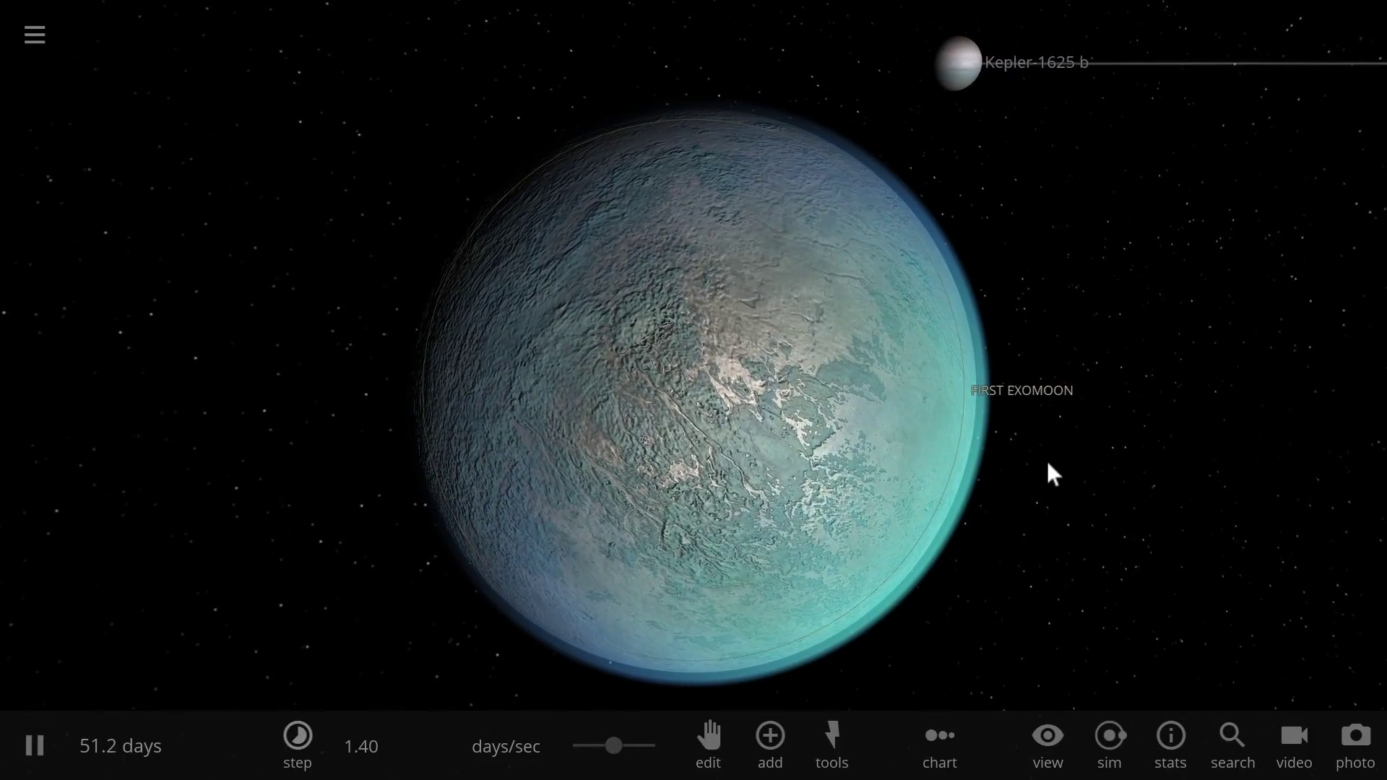
Set the albedo of FIRST EXOMOON to 0.33, close its properties and inspect the moon's surface
left_click(876, 415)
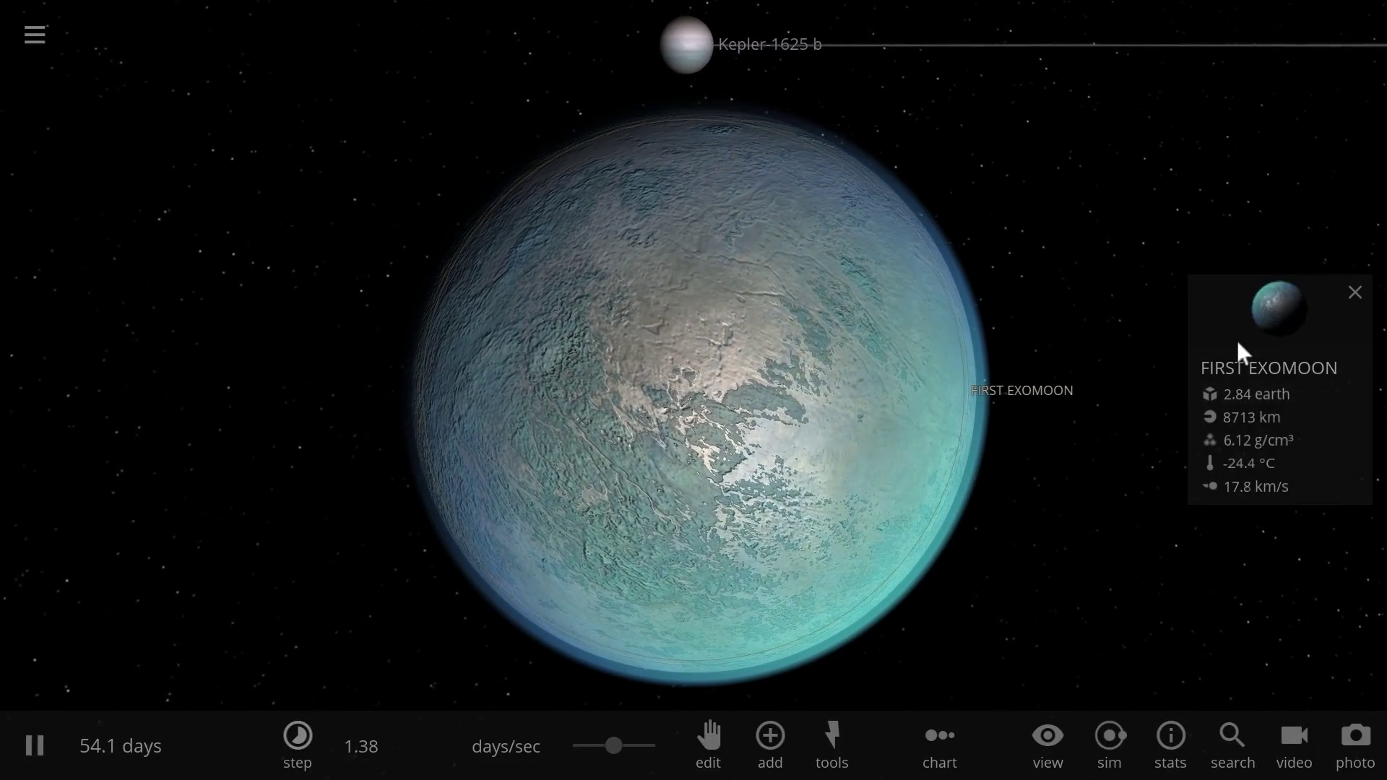
left_click(1247, 338)
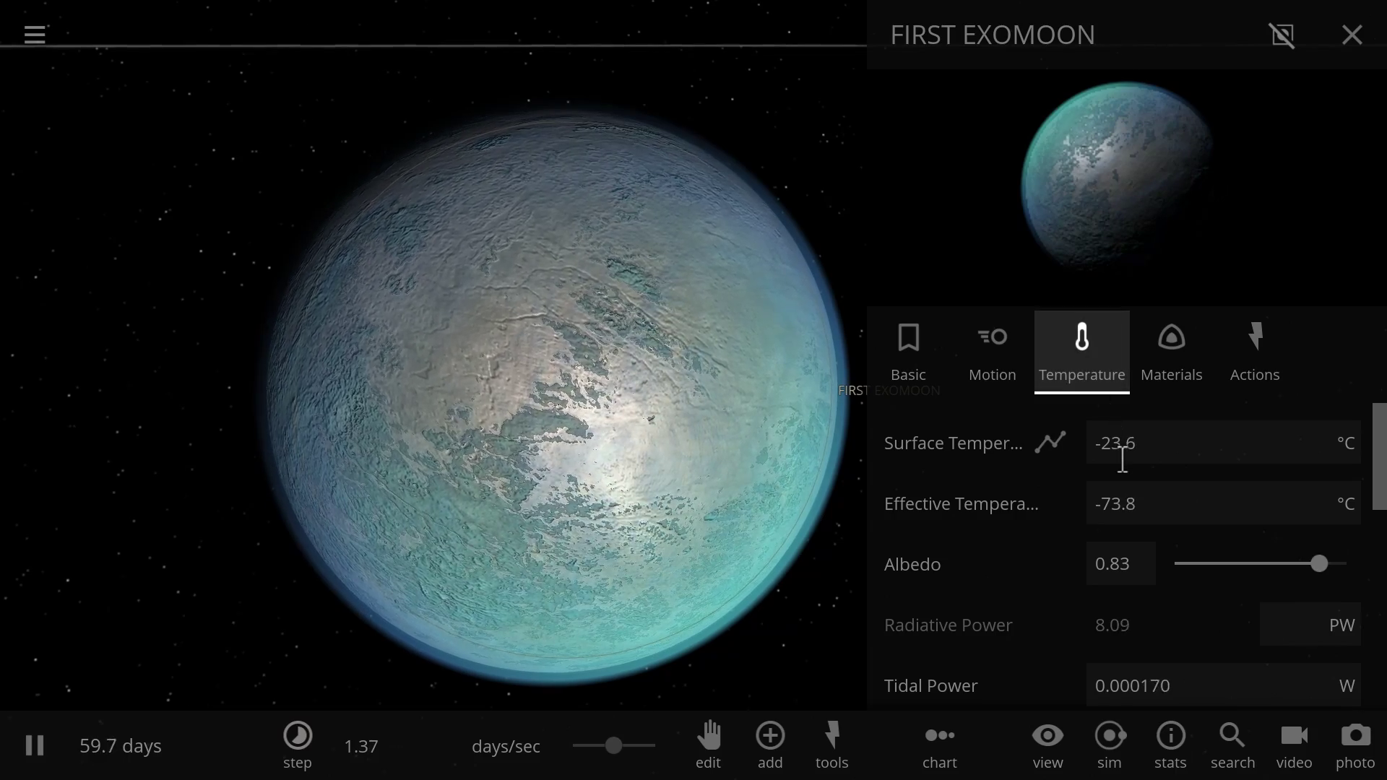
scroll(1125, 464, "down", 3)
scroll(1142, 485, "up", 3)
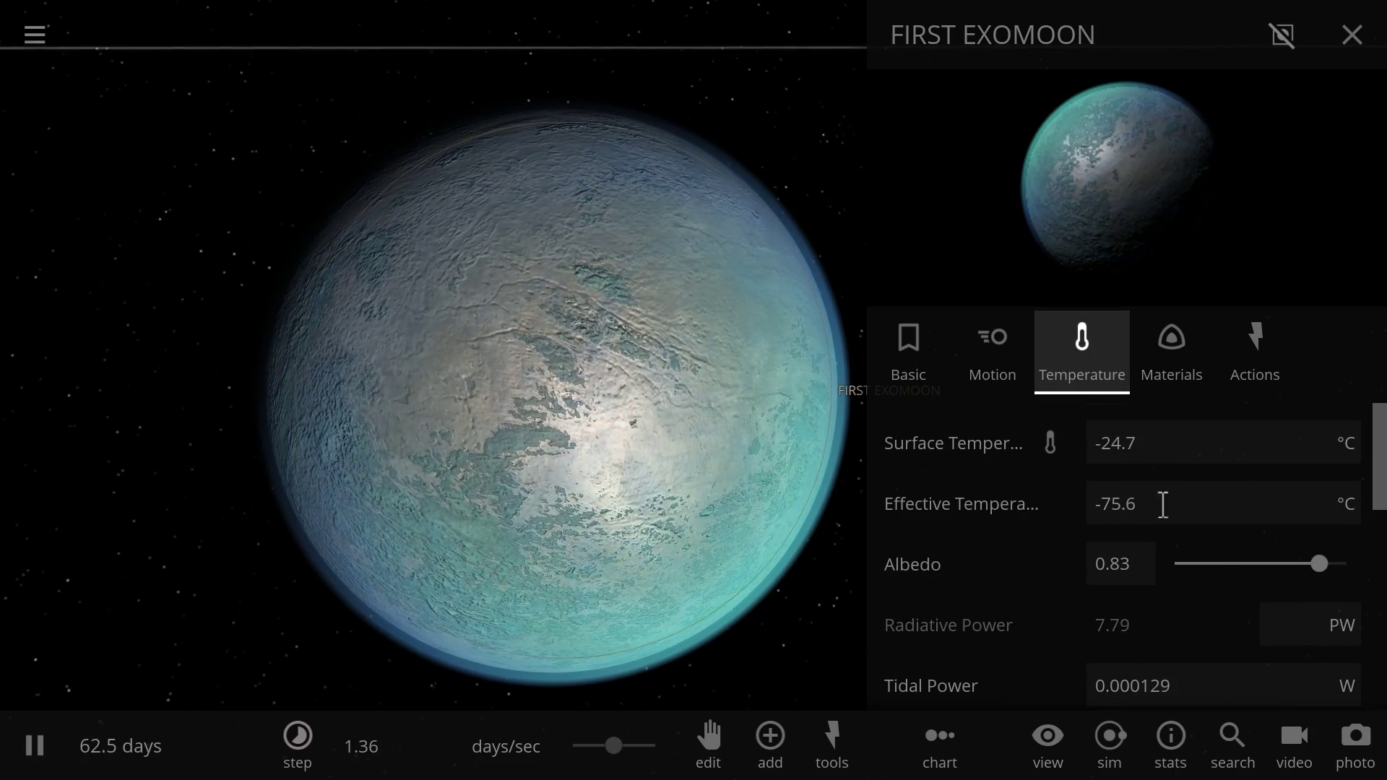
left_click_drag(1313, 565, 1237, 565)
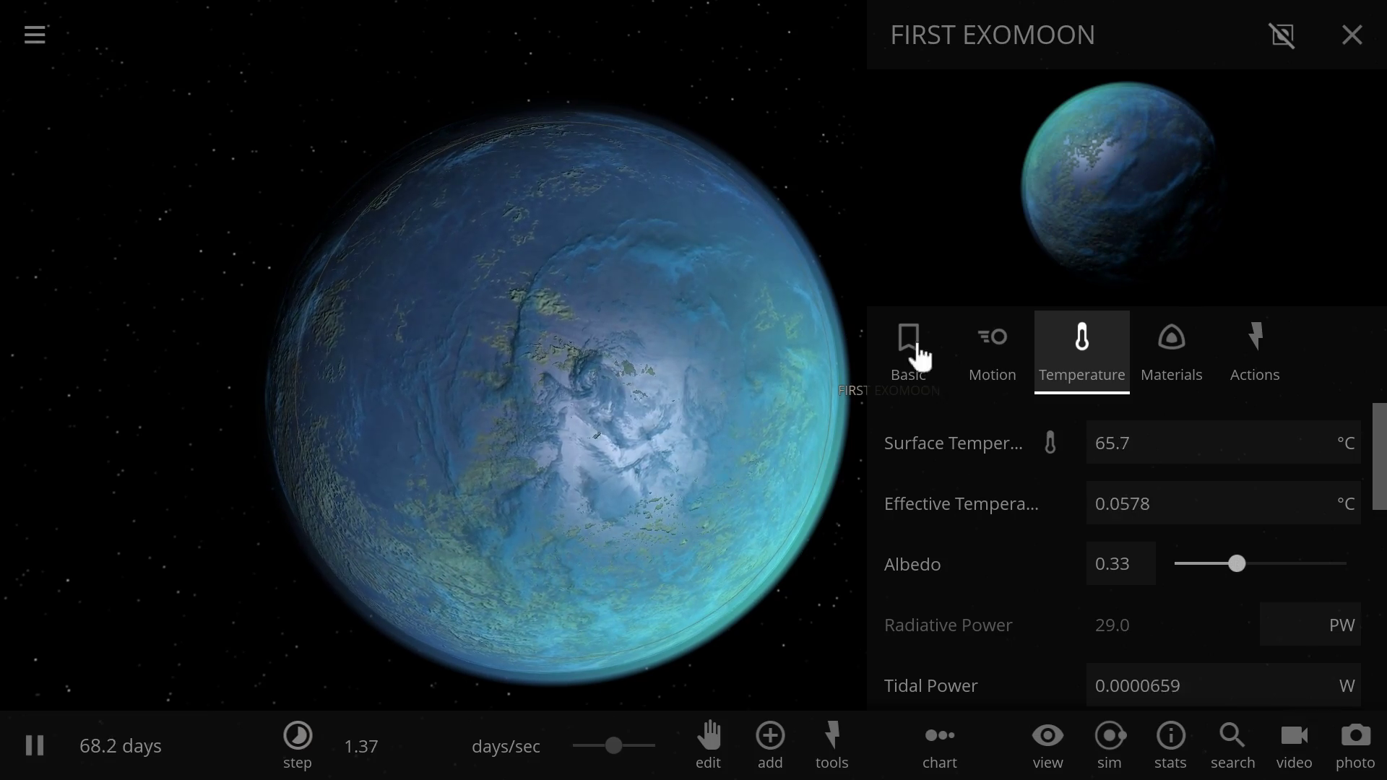
left_click(1344, 58)
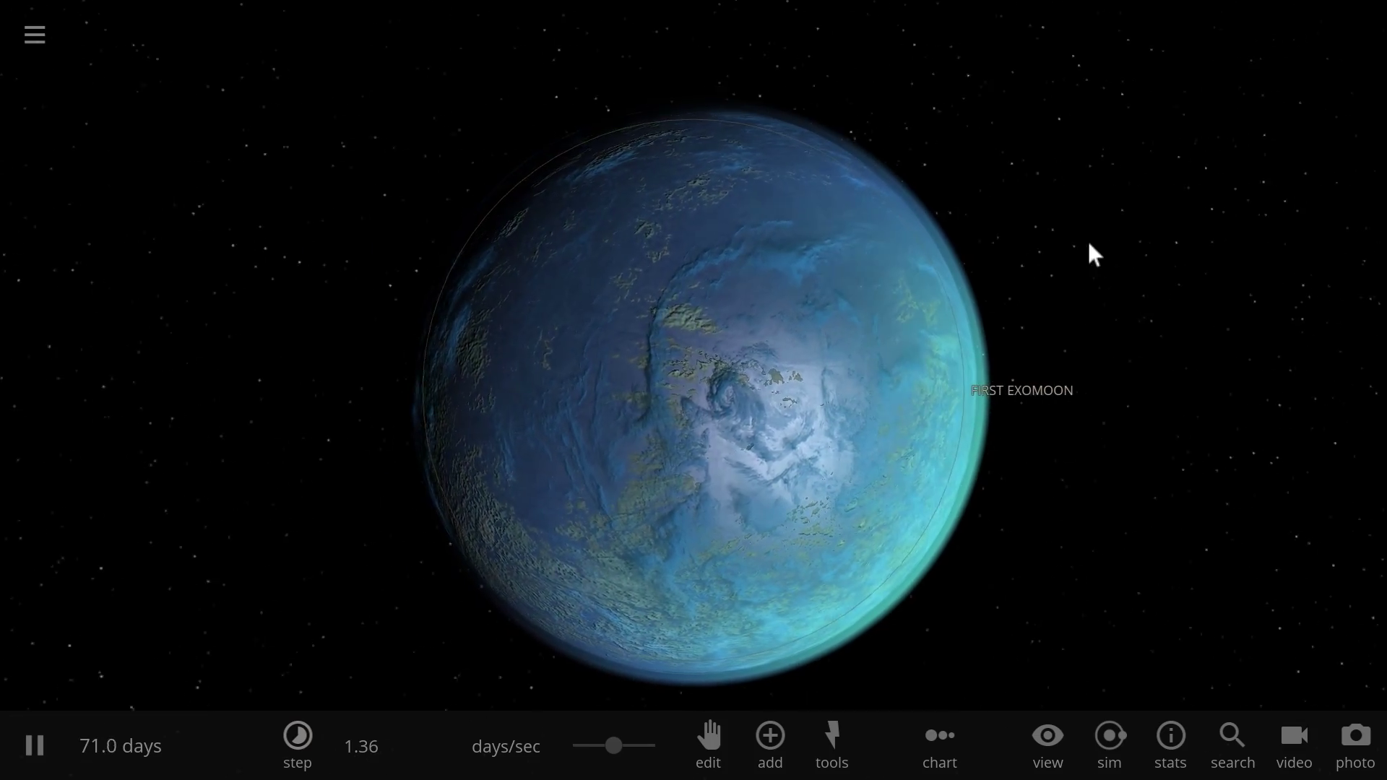
scroll(963, 245, "up", 5)
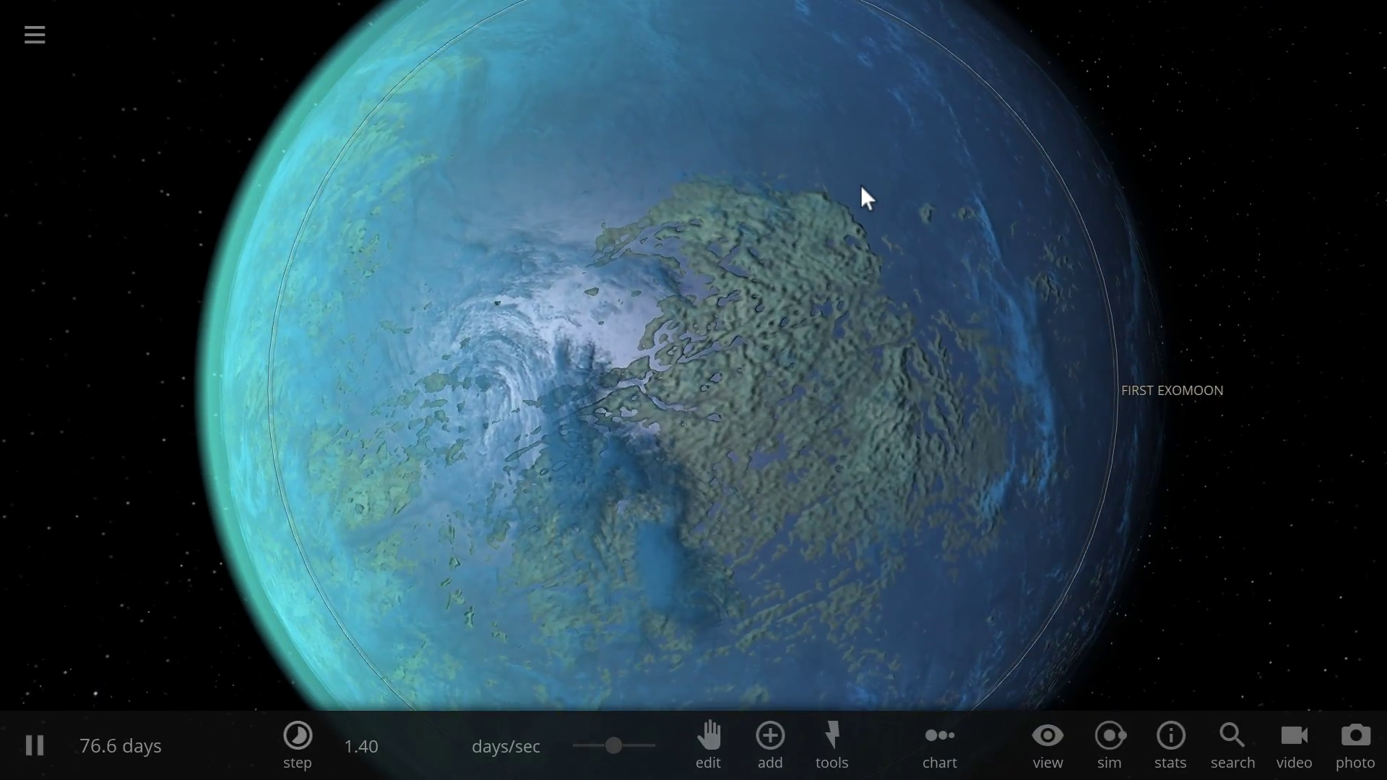
scroll(1002, 249, "down", 5)
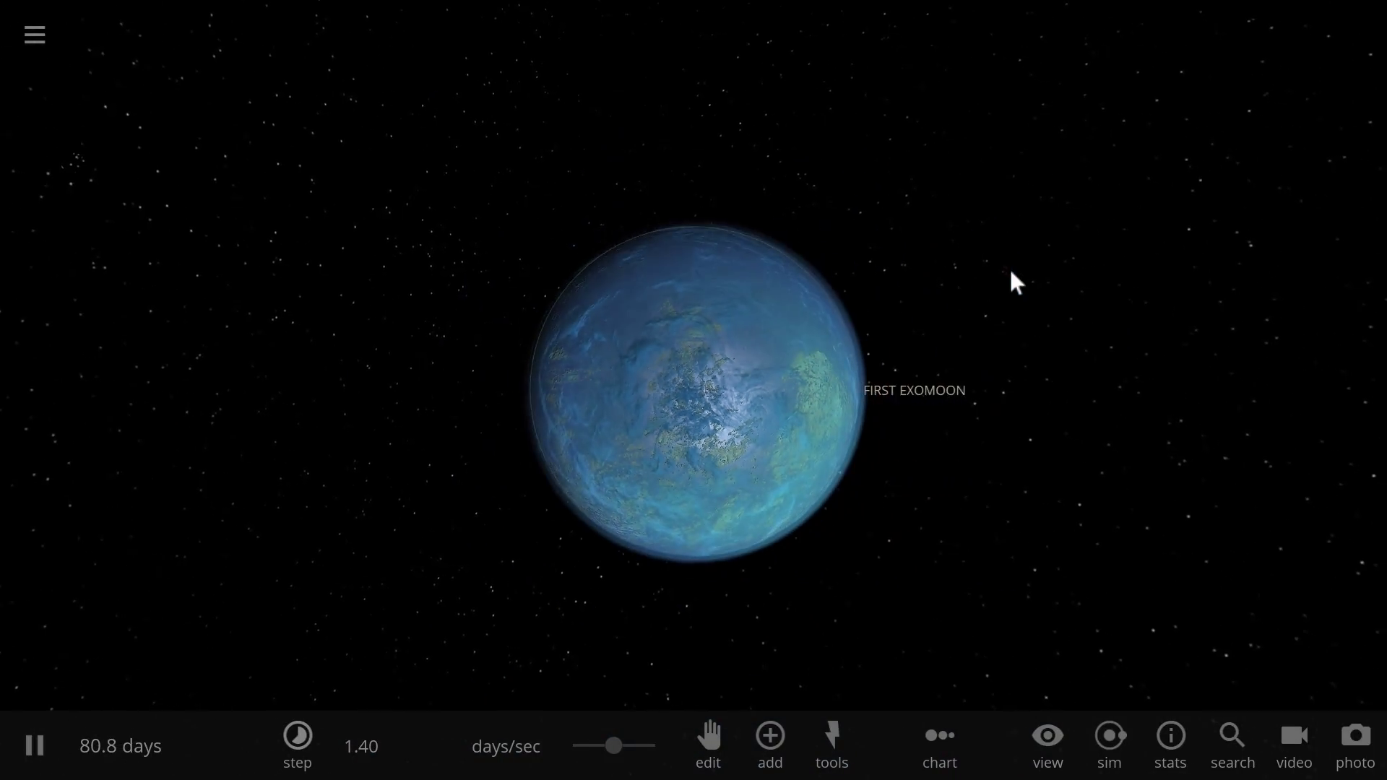
Examine FIRST EXOMOON up close and its orbit within the Kepler-1625 system, and select Kepler-1625 b
scroll(1031, 273, "up", 5)
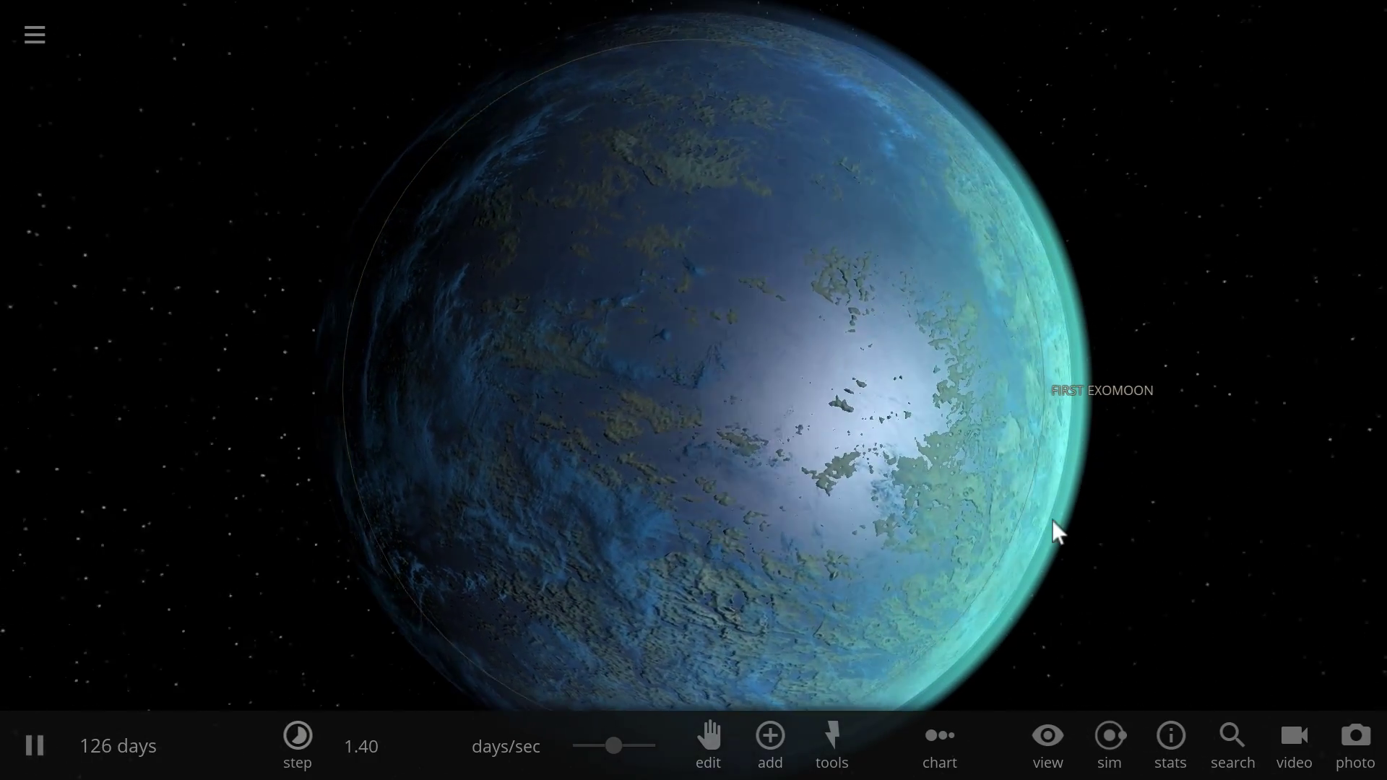
scroll(1010, 505, "down", 5)
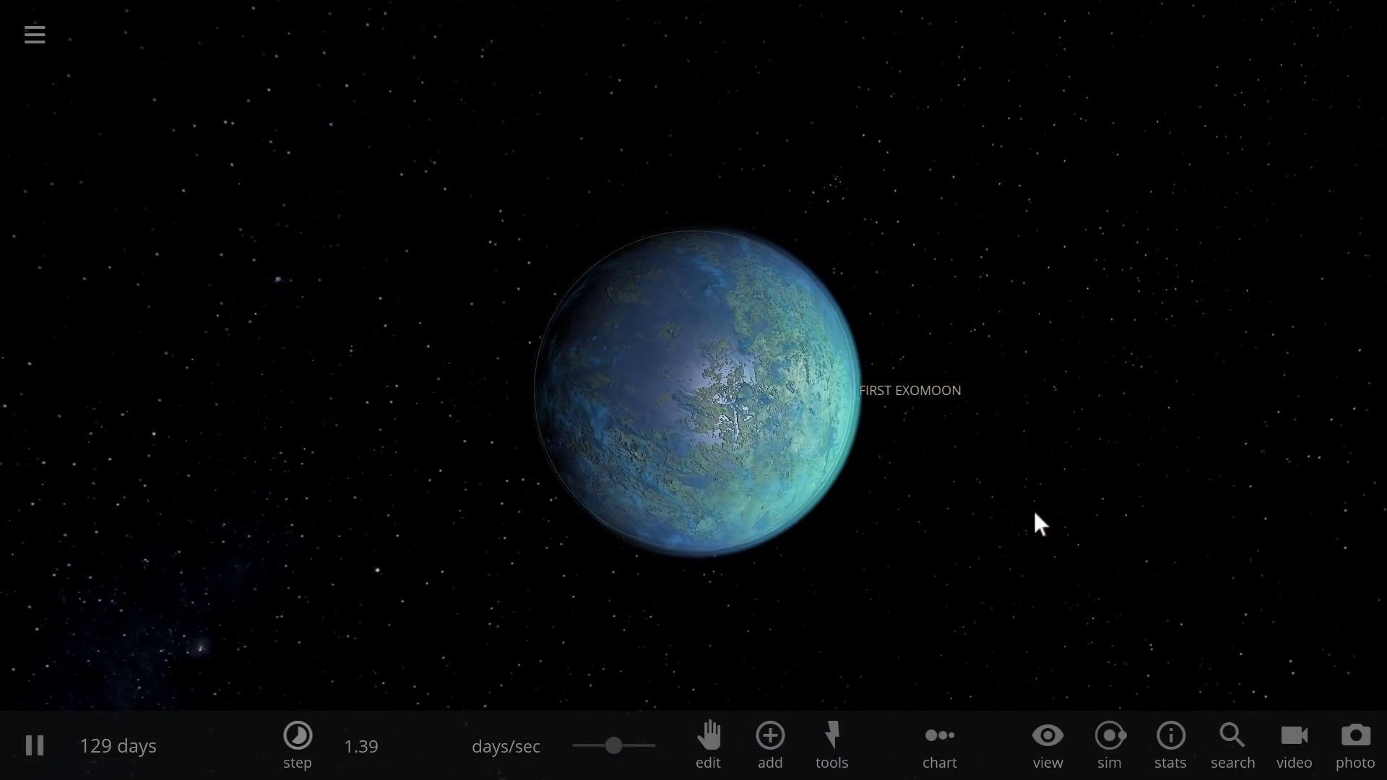
scroll(1082, 510, "down", 3)
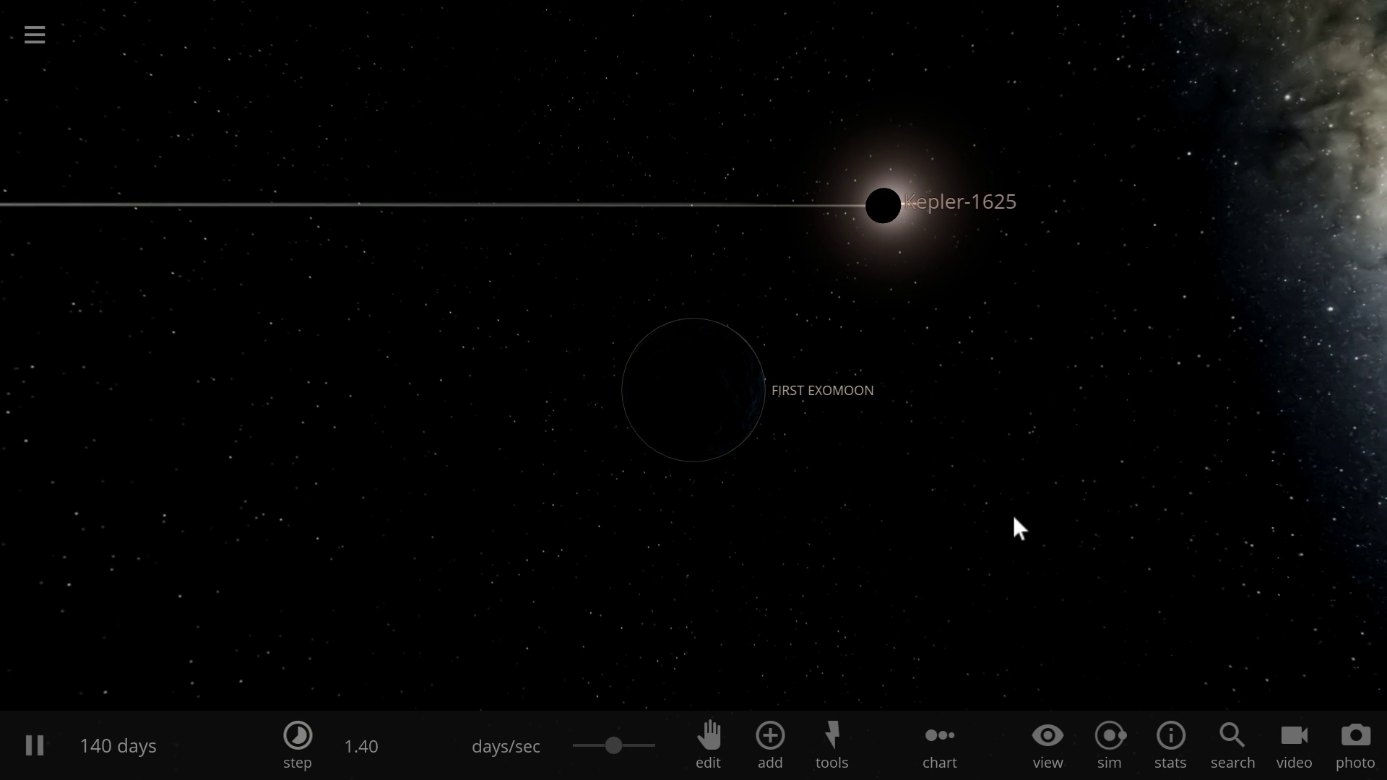
scroll(997, 532, "down", 5)
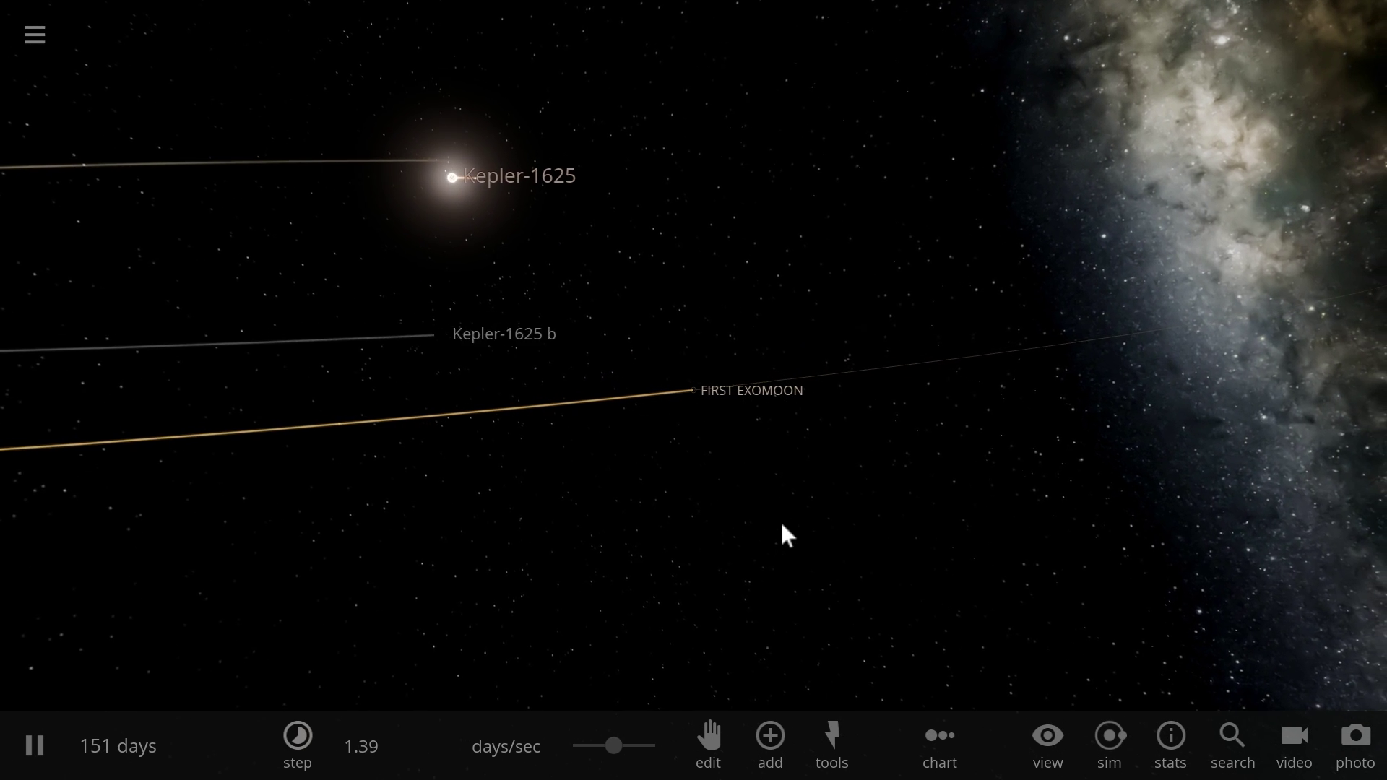
left_click(480, 363)
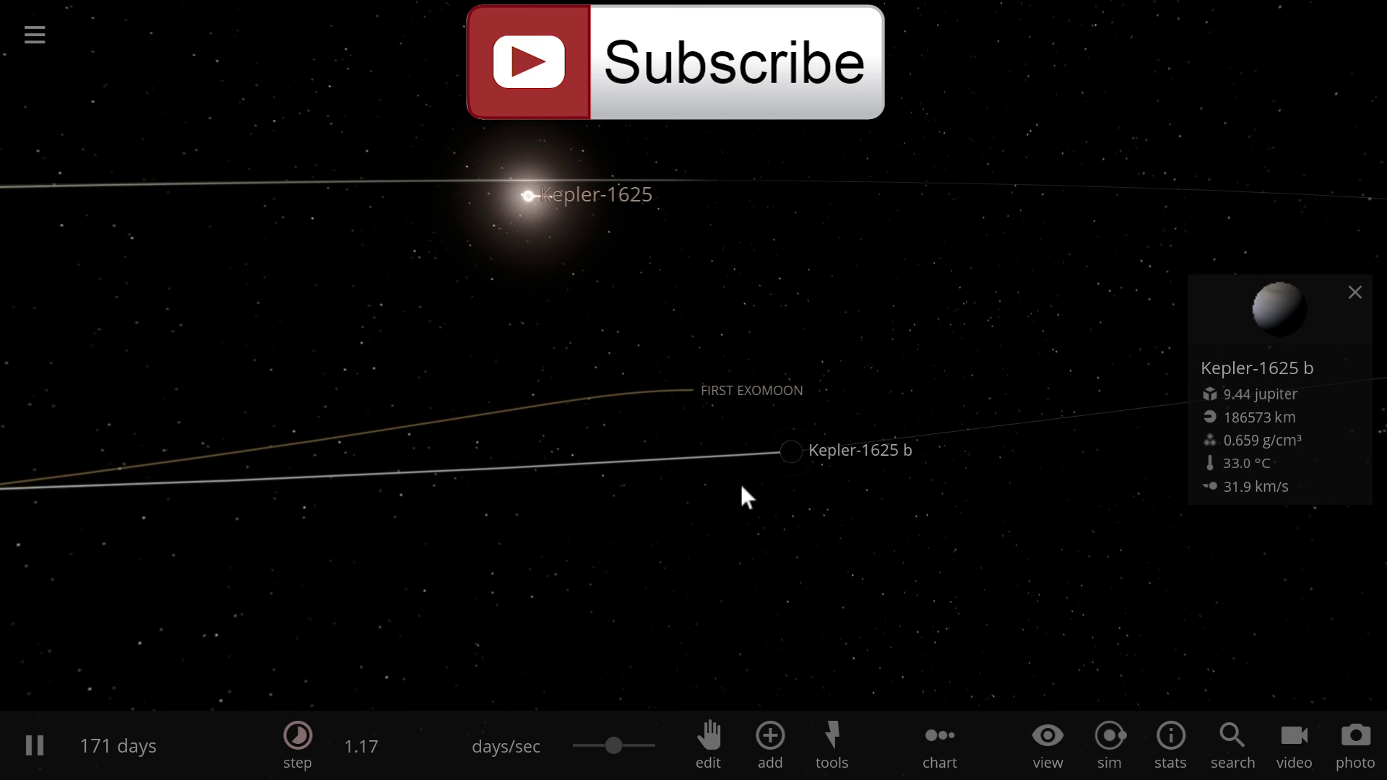
Focus on FIRST EXOMOON, check its material composition, Earth similarity and life likelihood, and close its properties
left_click(702, 394)
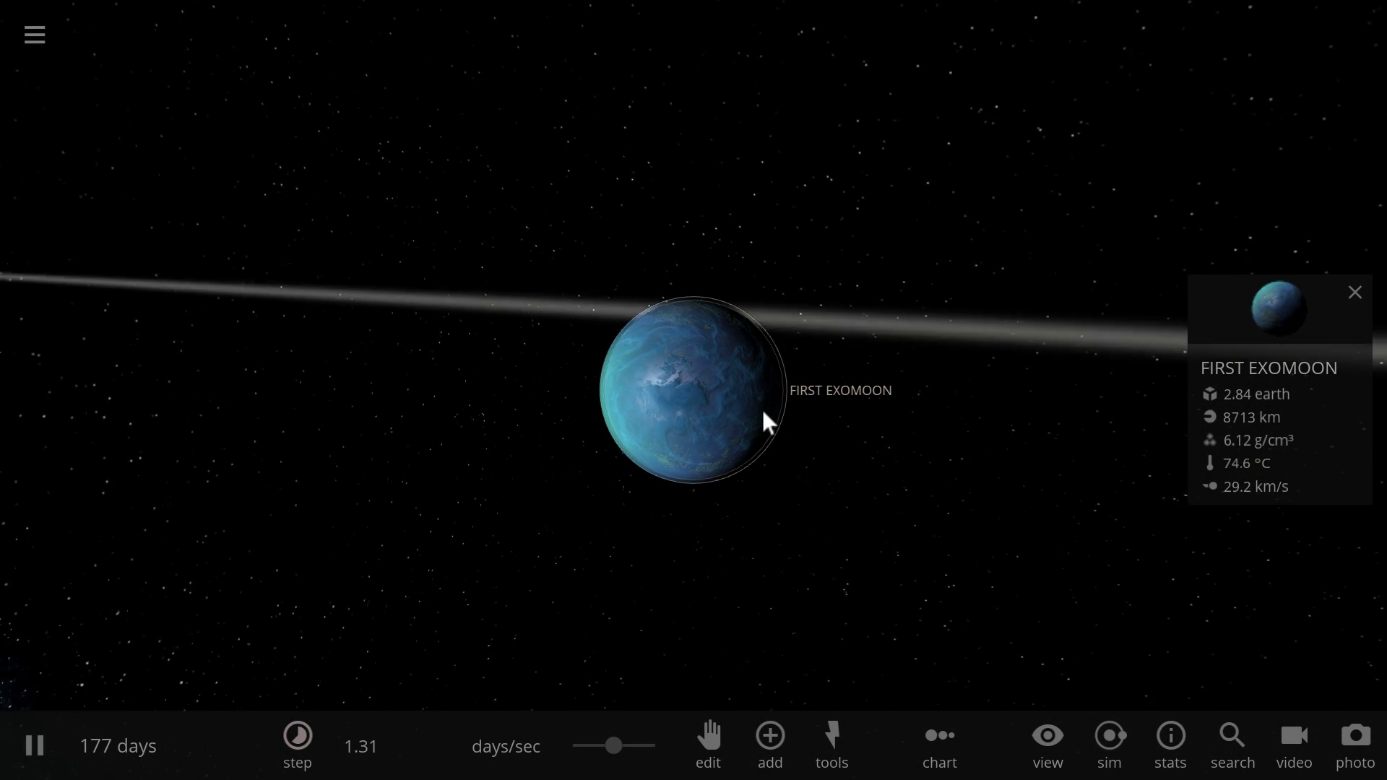
scroll(758, 408, "up", 5)
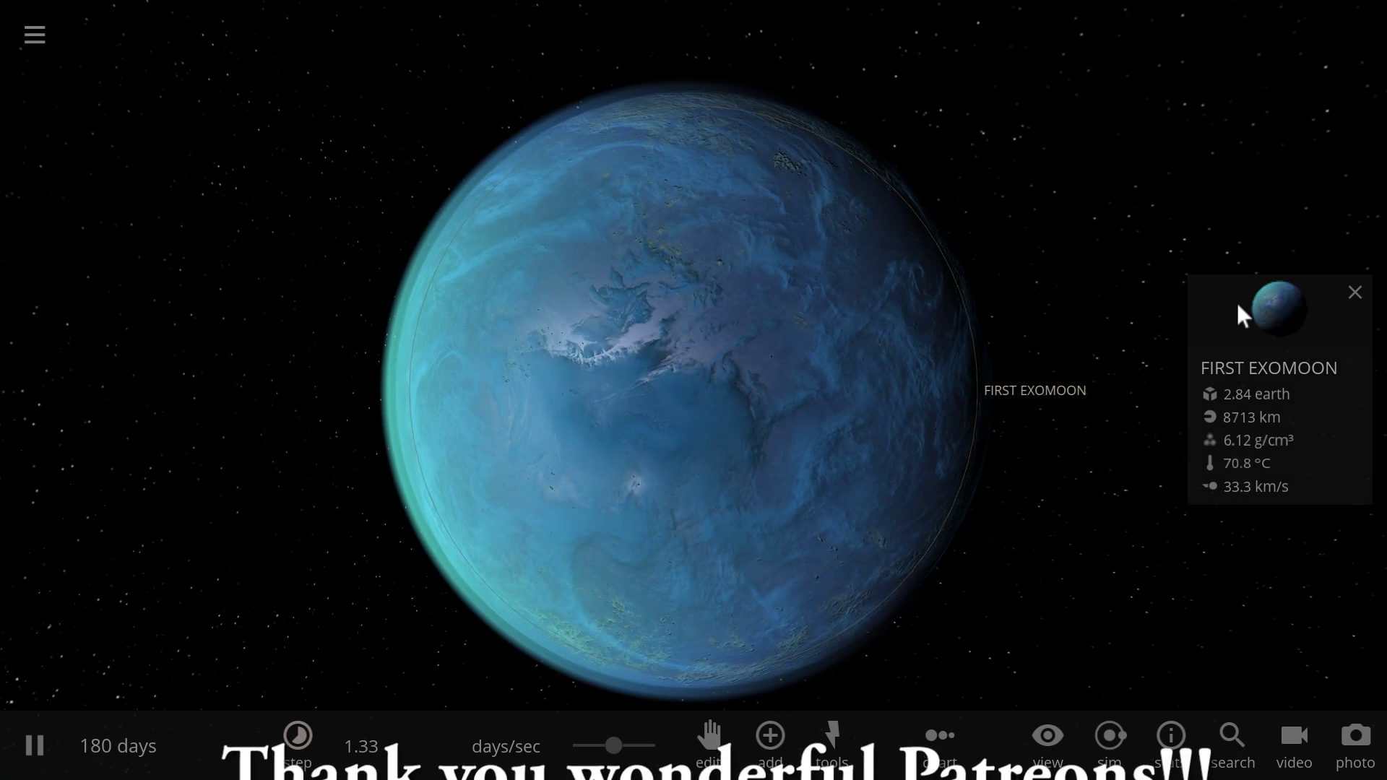
left_click(1237, 303)
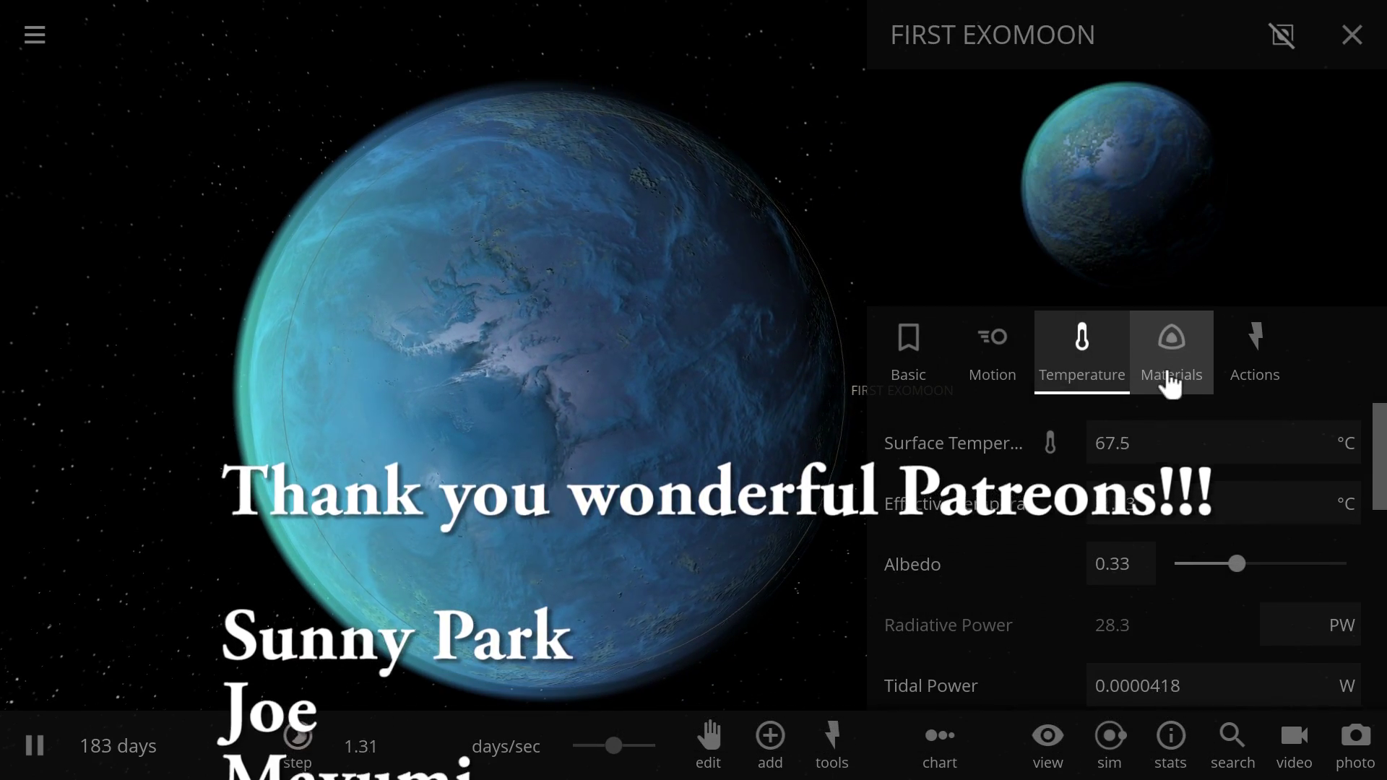
left_click(1172, 347)
scroll(1132, 454, "down", 8)
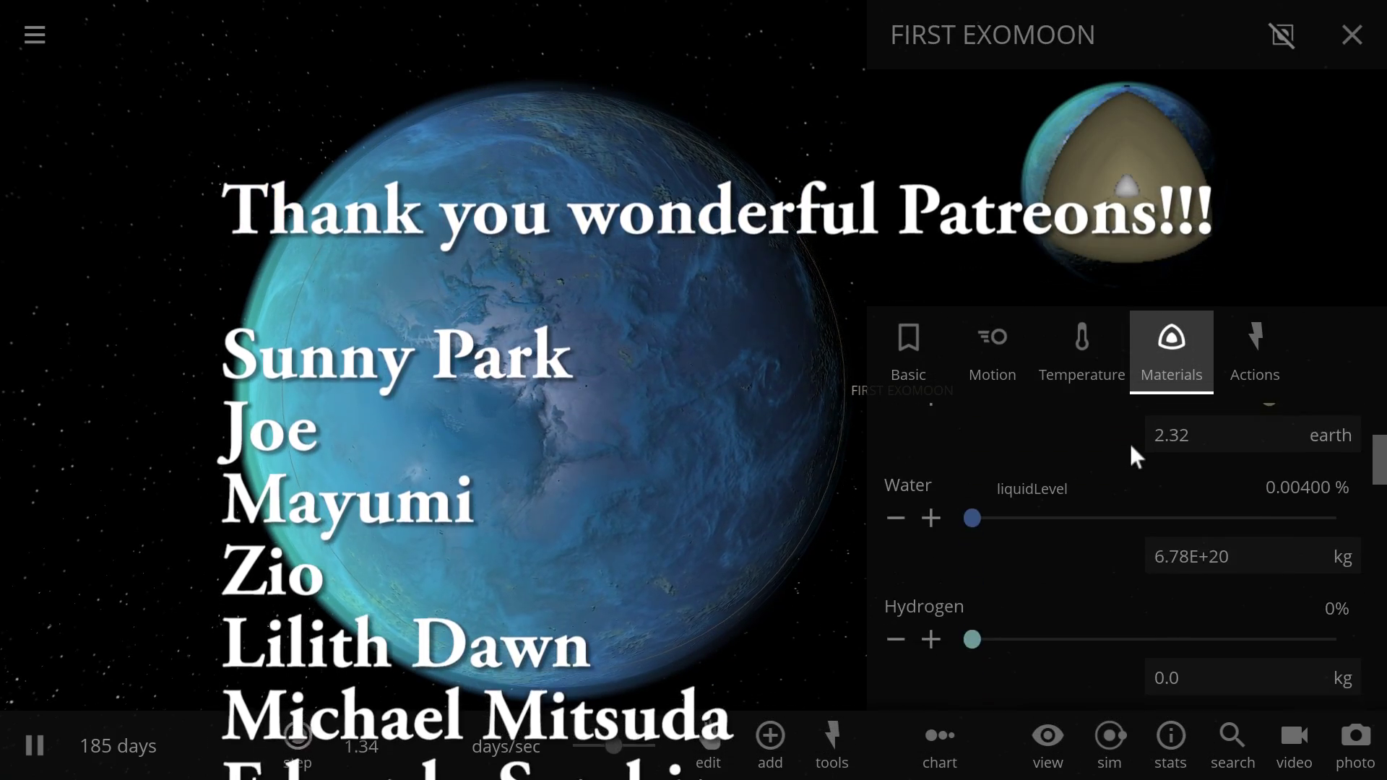
scroll(1129, 448, "down", 6)
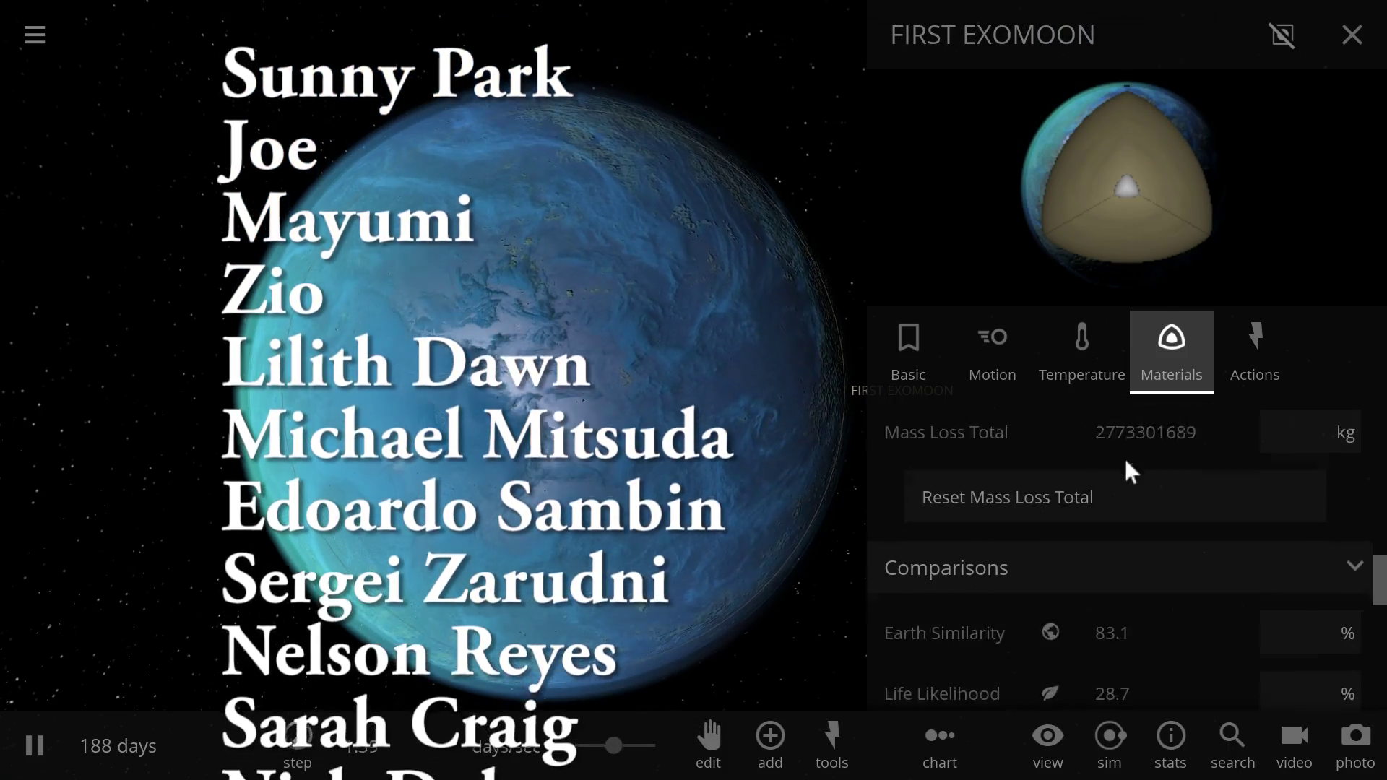
scroll(1127, 462, "up", 3)
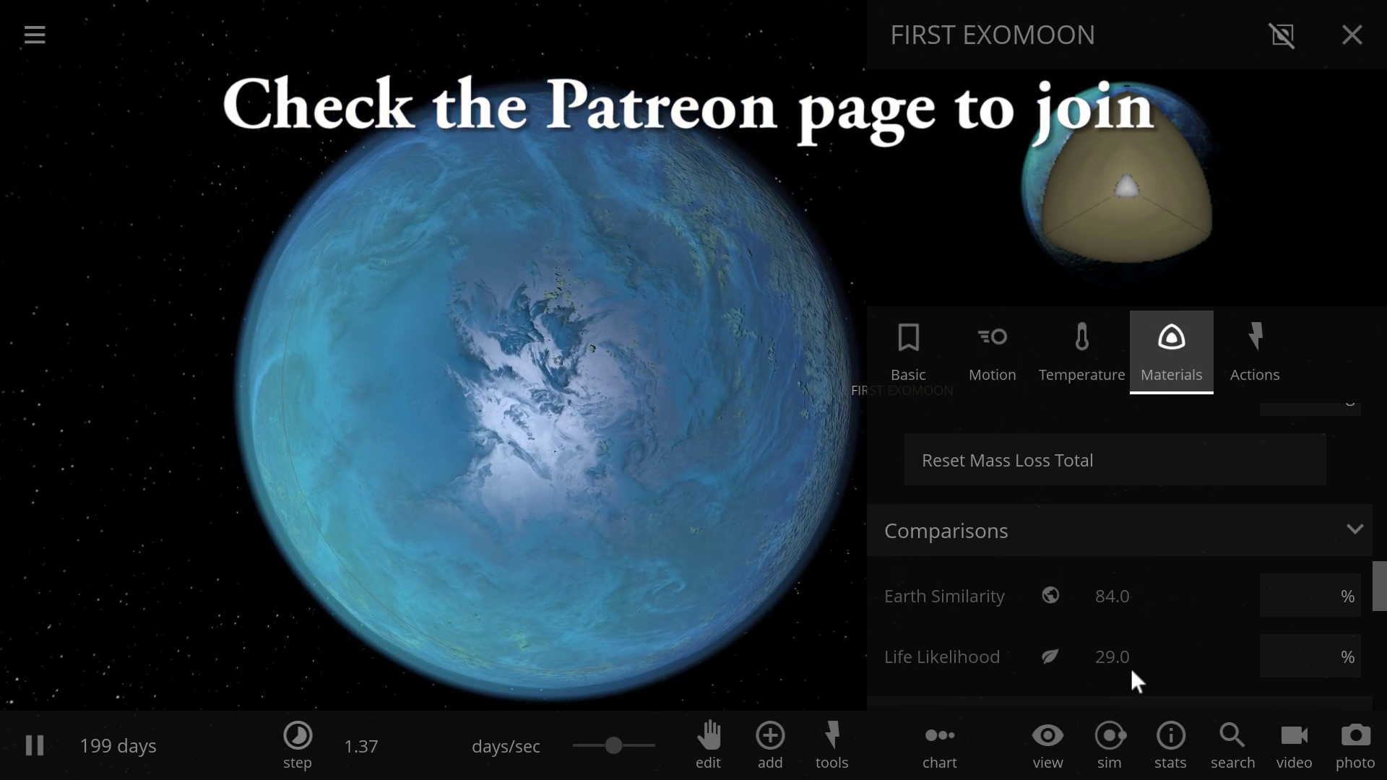
left_click(1352, 41)
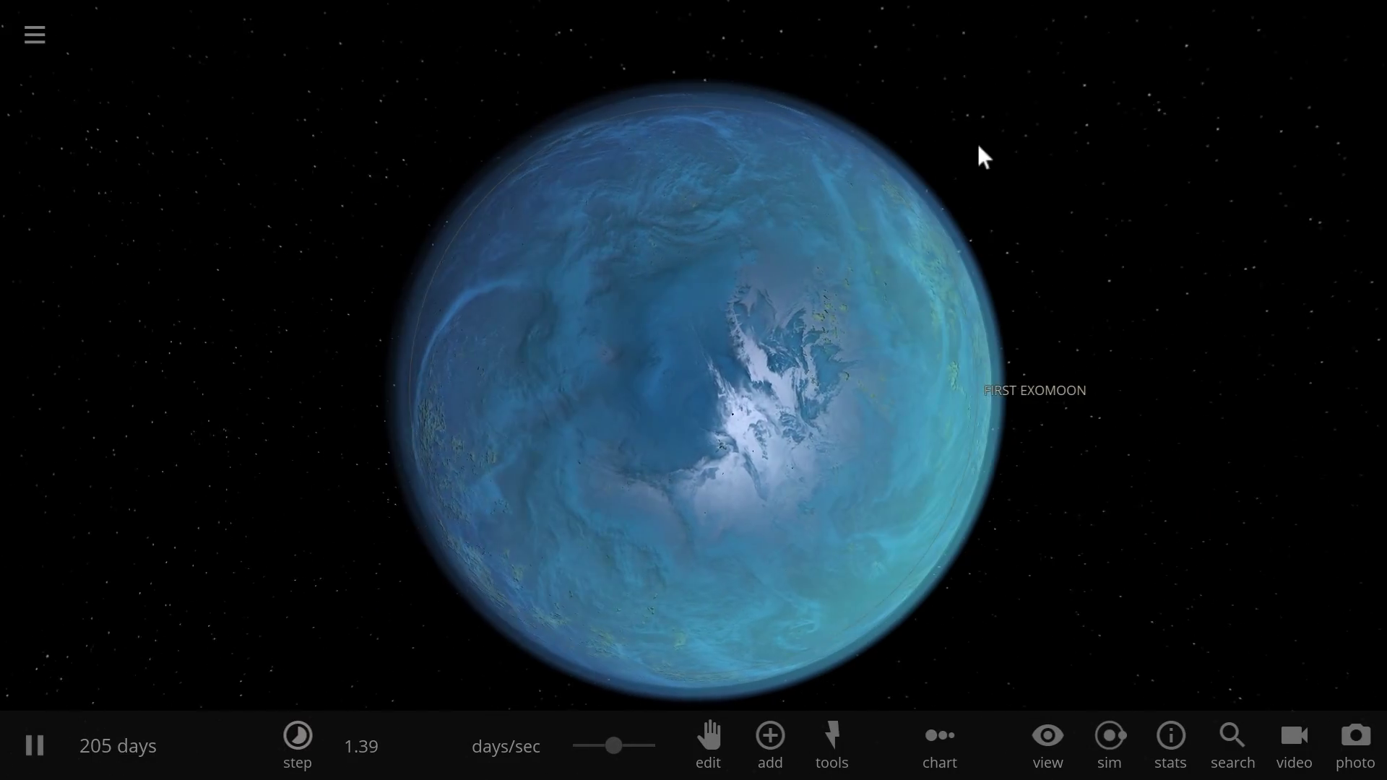